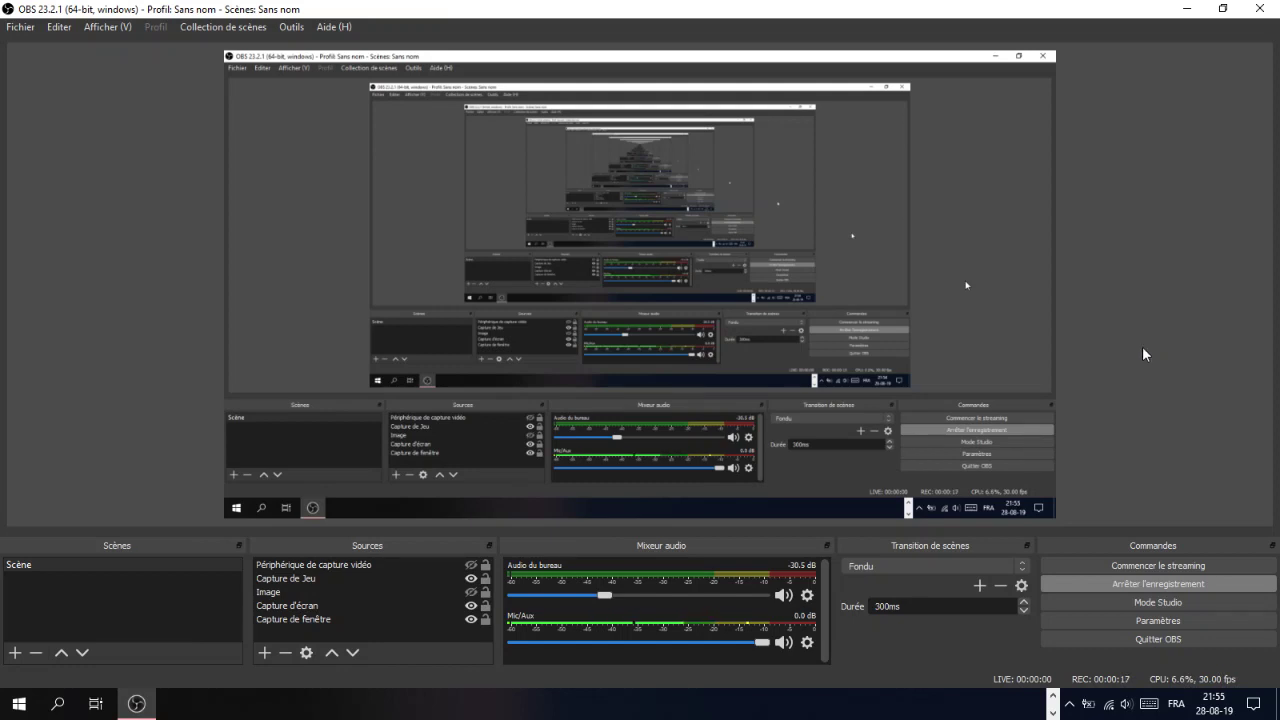
# - Switch to the Audacity window containing the recorded audio track
pyautogui.click(1053, 712)
pyautogui.moveTo(1029, 710)
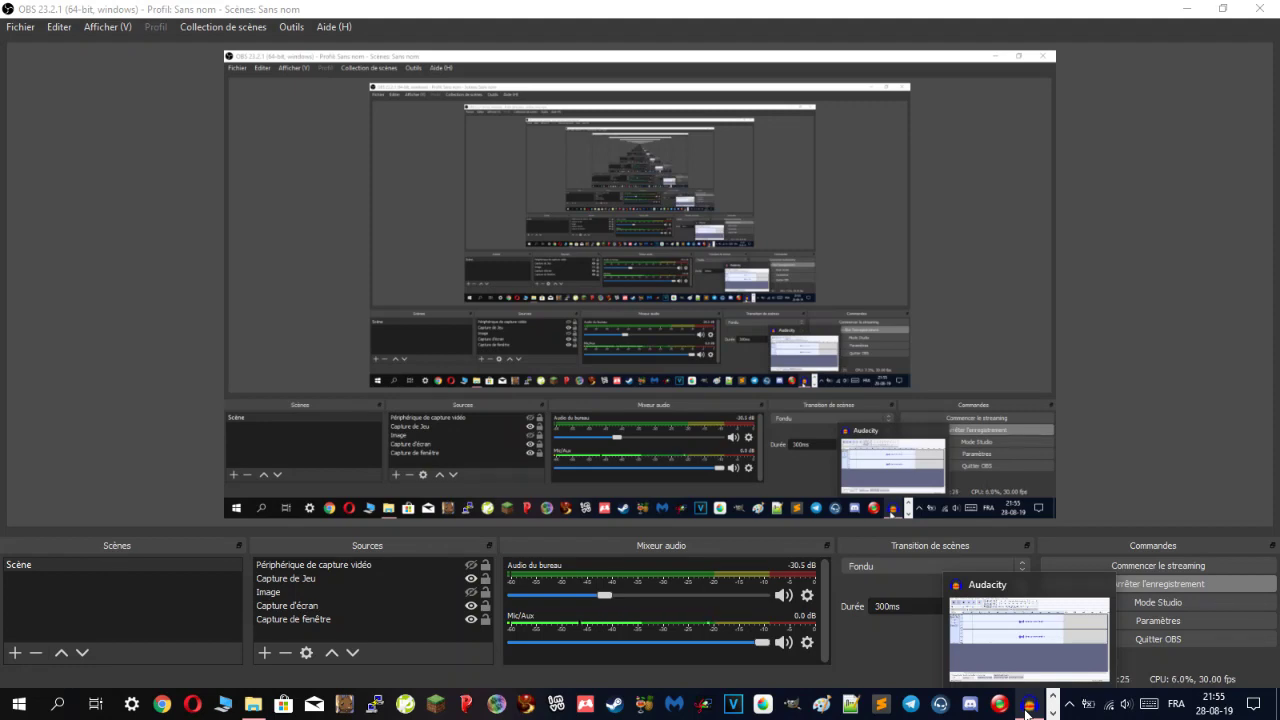
pyautogui.click(1027, 712)
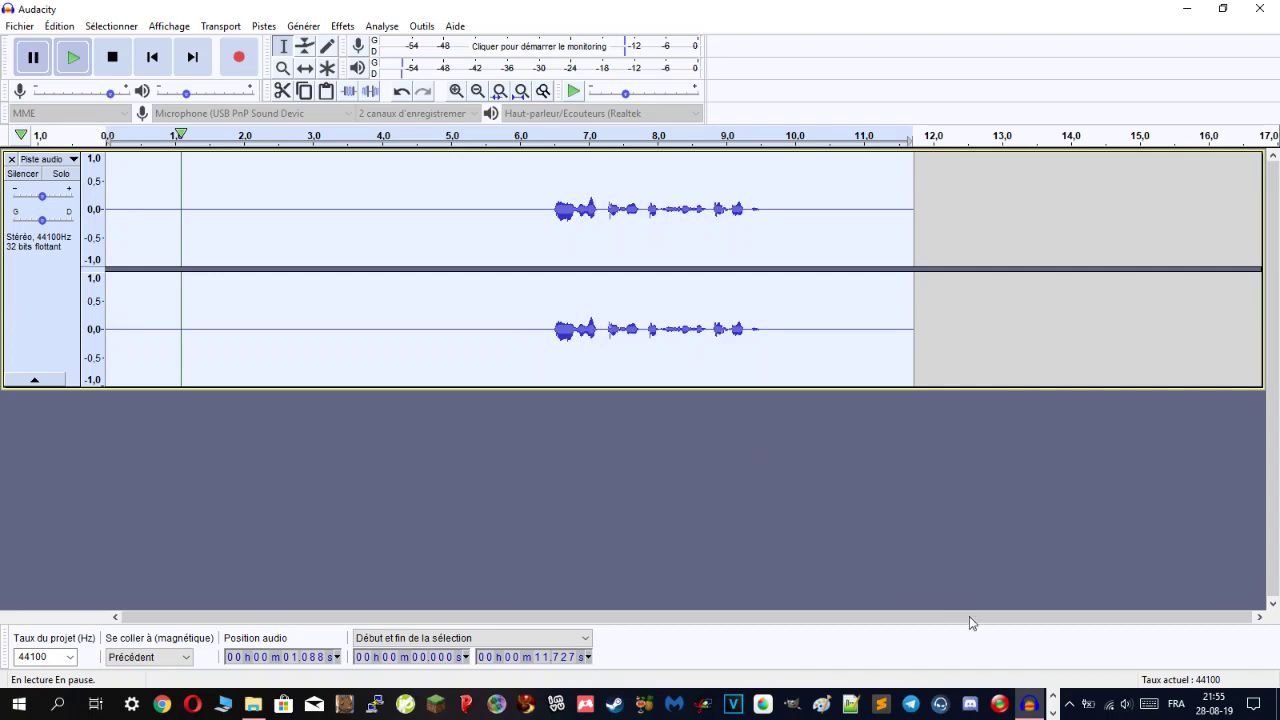
# - Switch back to OBS and mute the Mic/Aux source in the audio mixer
pyautogui.click(1053, 713)
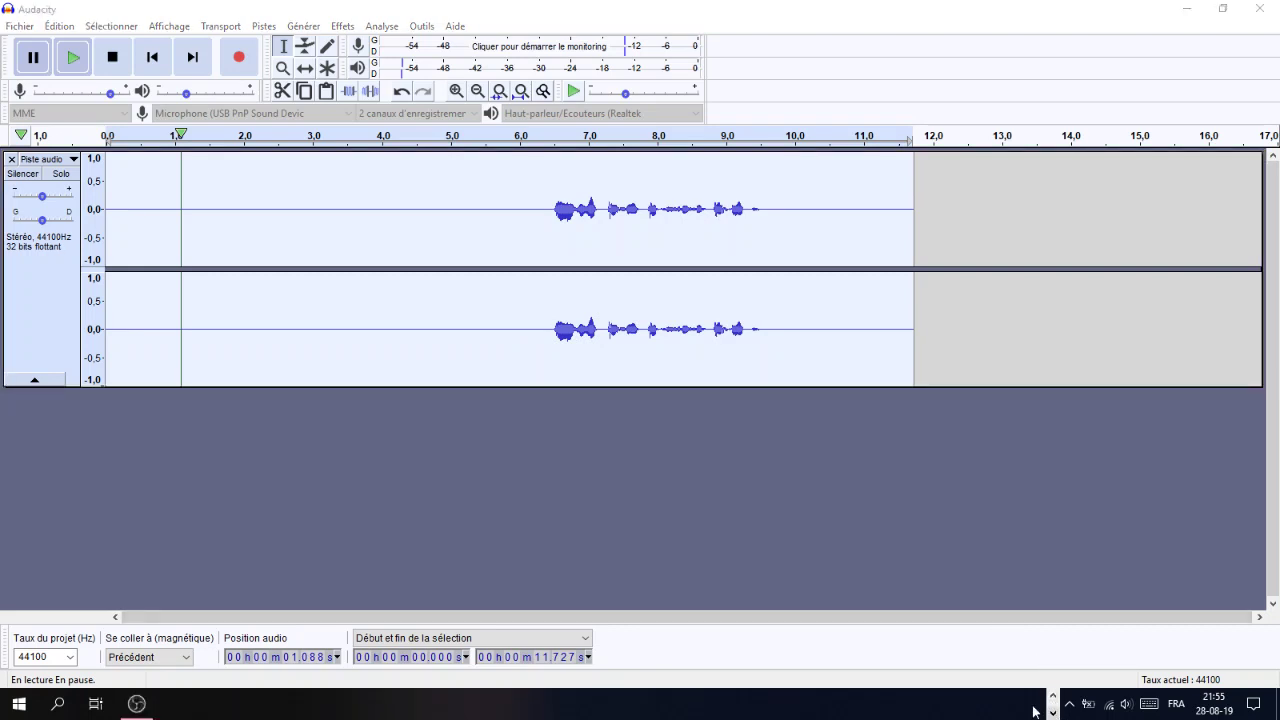
pyautogui.moveTo(133, 705)
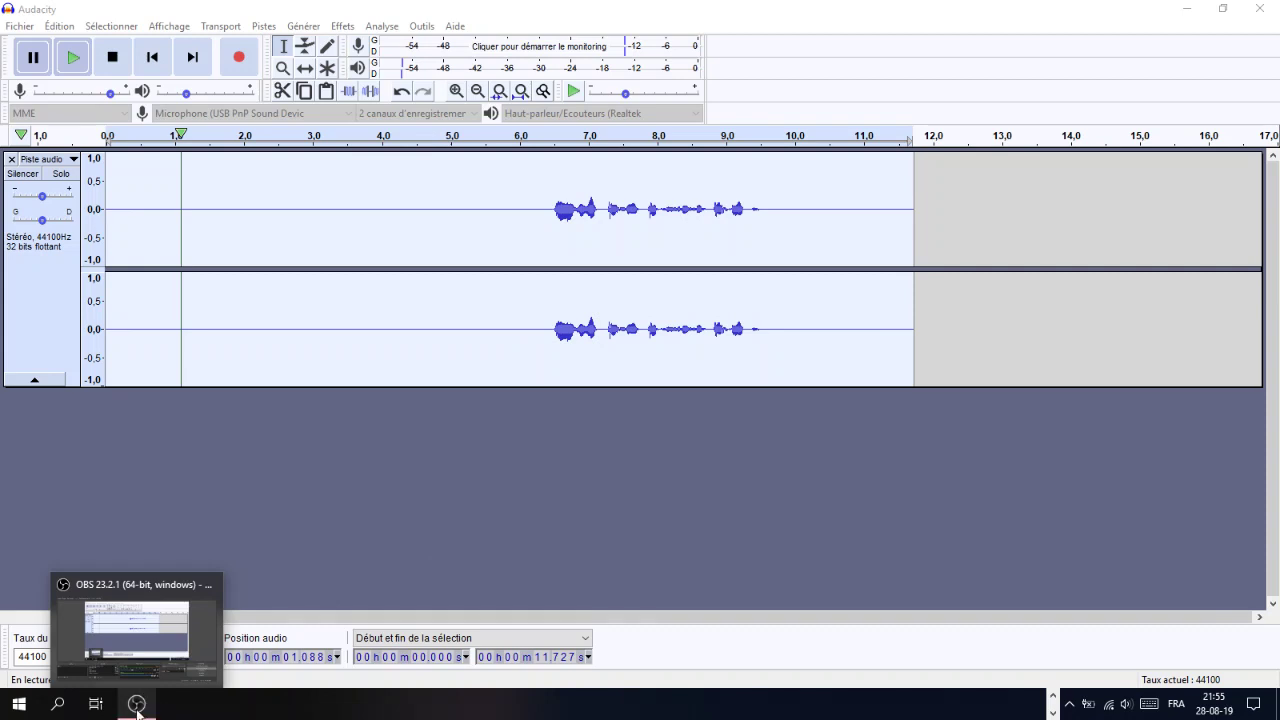
pyautogui.click(136, 703)
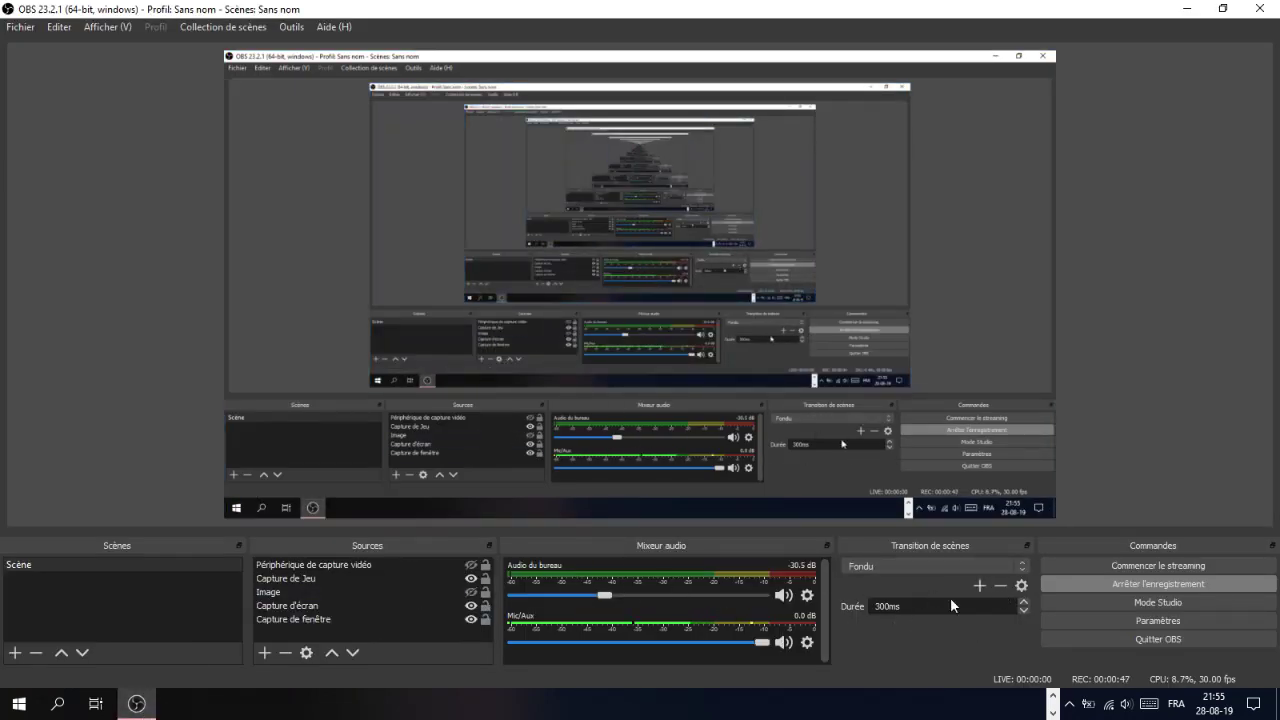
pyautogui.click(783, 643)
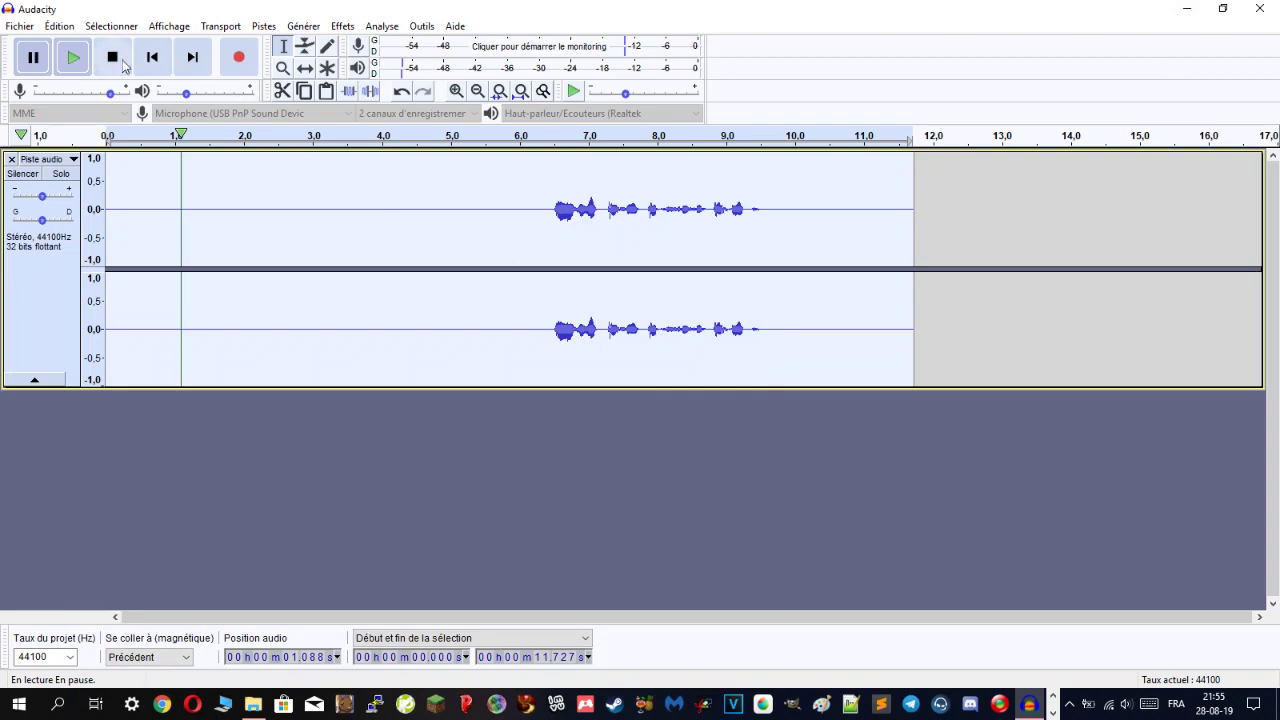
# - In Audacity, play the original recording from near the start through the speech and stop playback
pyautogui.click(113, 178)
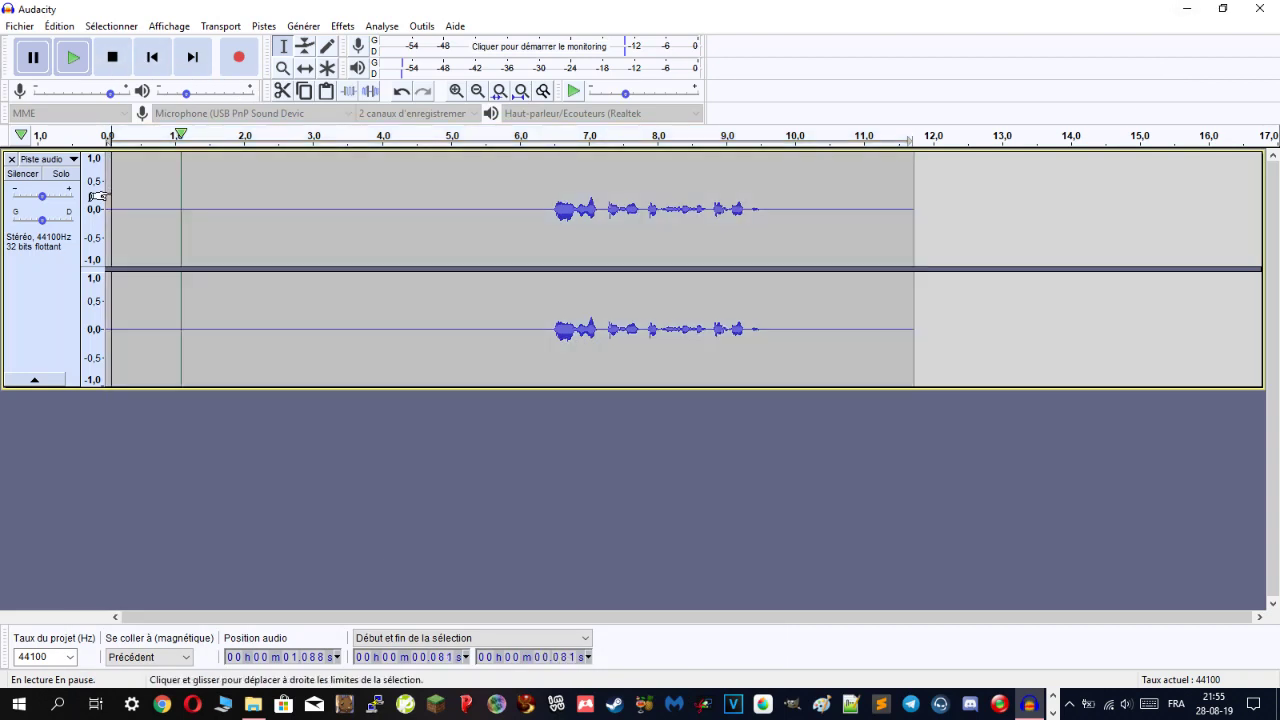
pyautogui.click(33, 57)
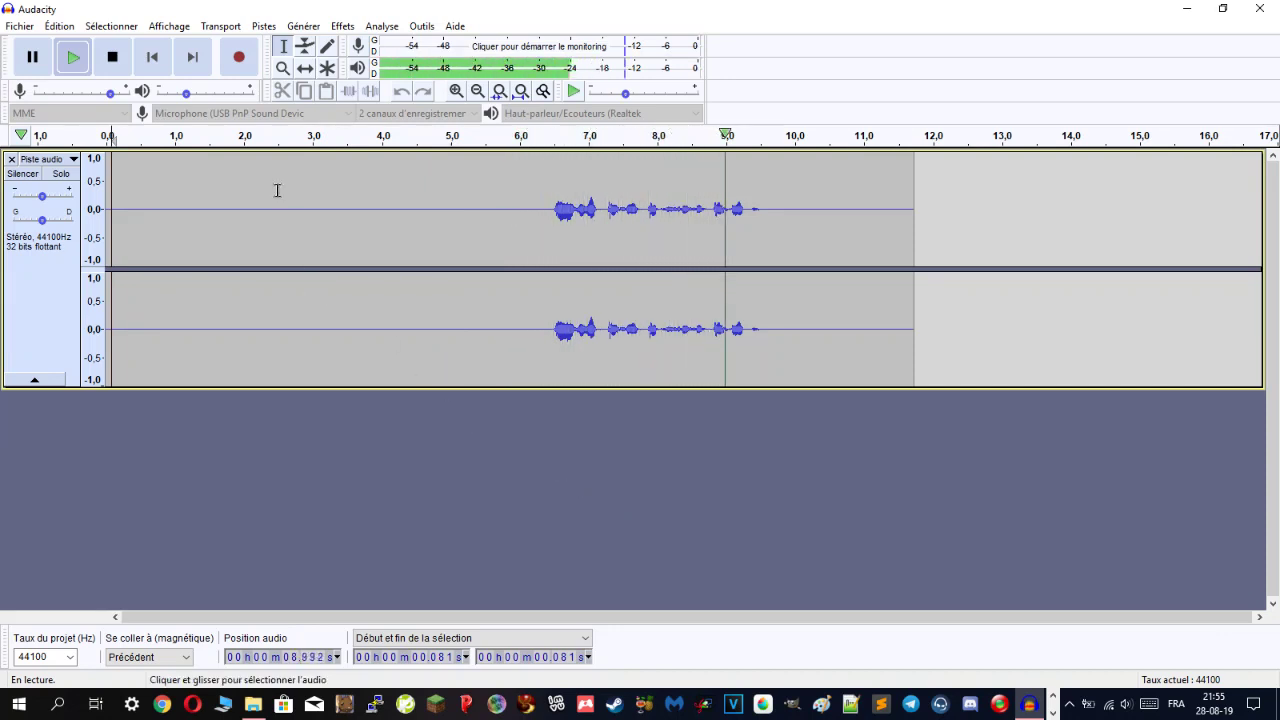
pyautogui.click(98, 58)
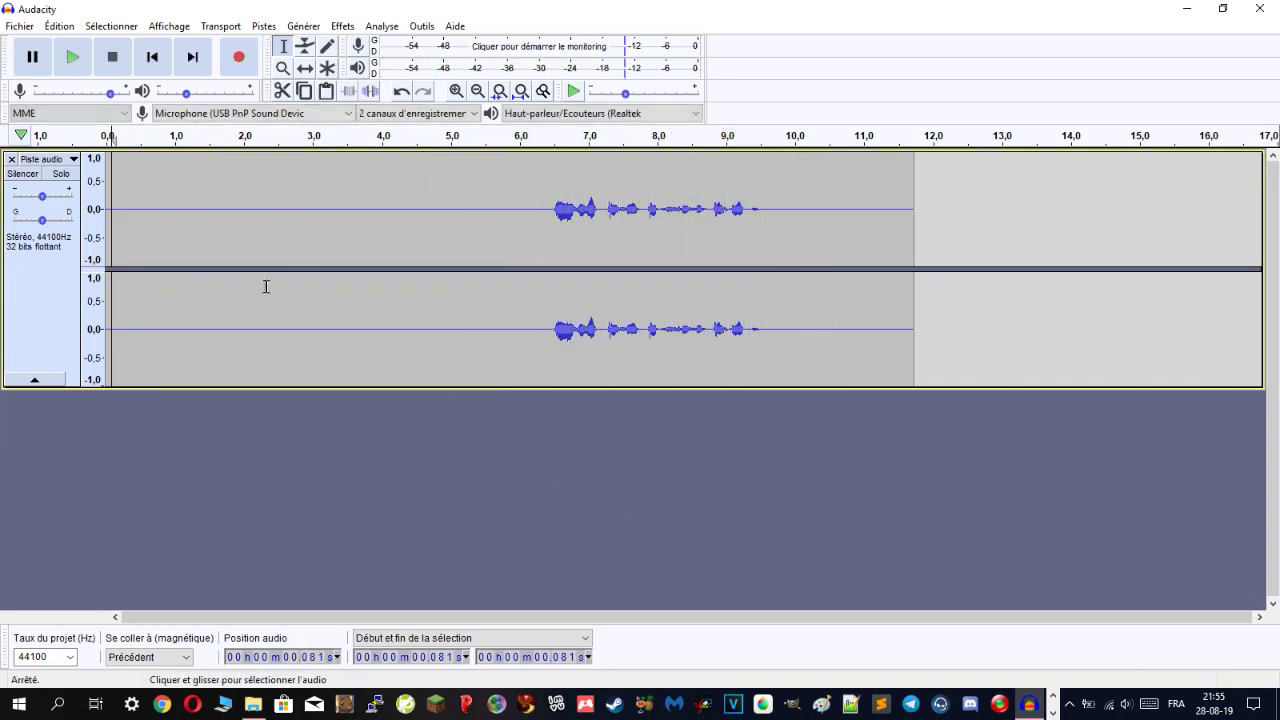
# - Return to OBS and unmute the Mic/Aux source in the audio mixer
pyautogui.click(1052, 712)
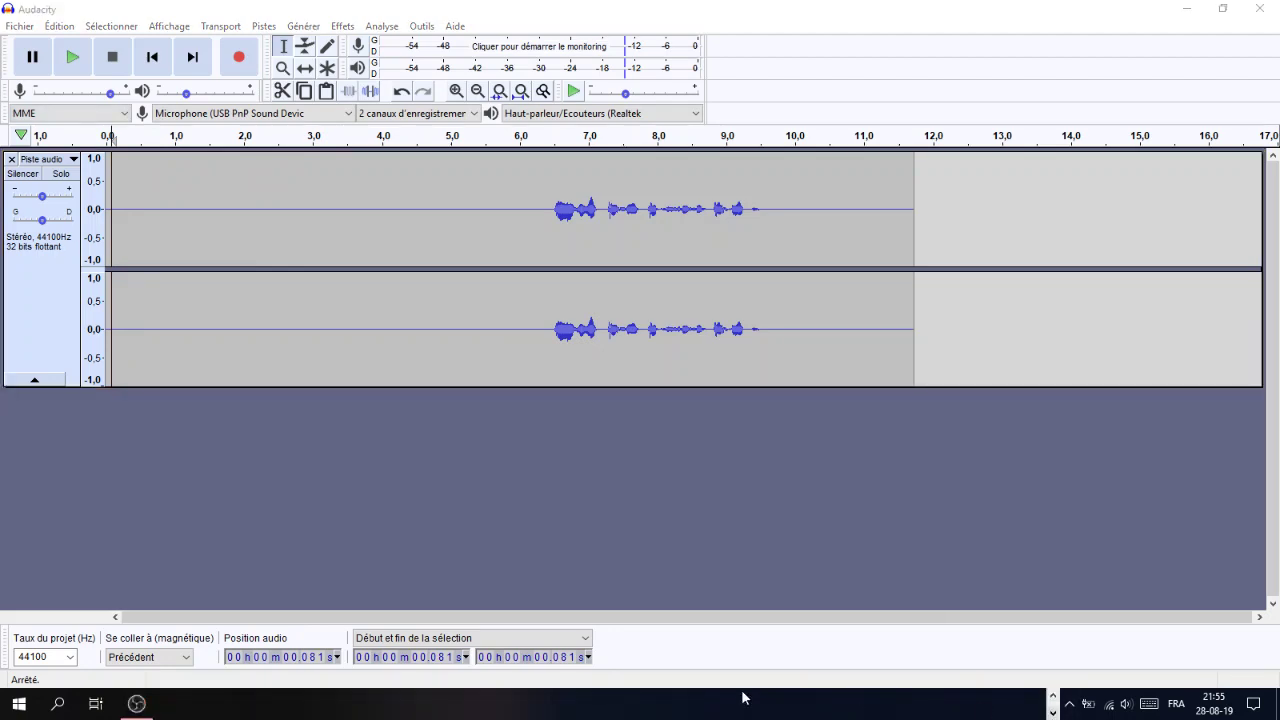
pyautogui.click(137, 704)
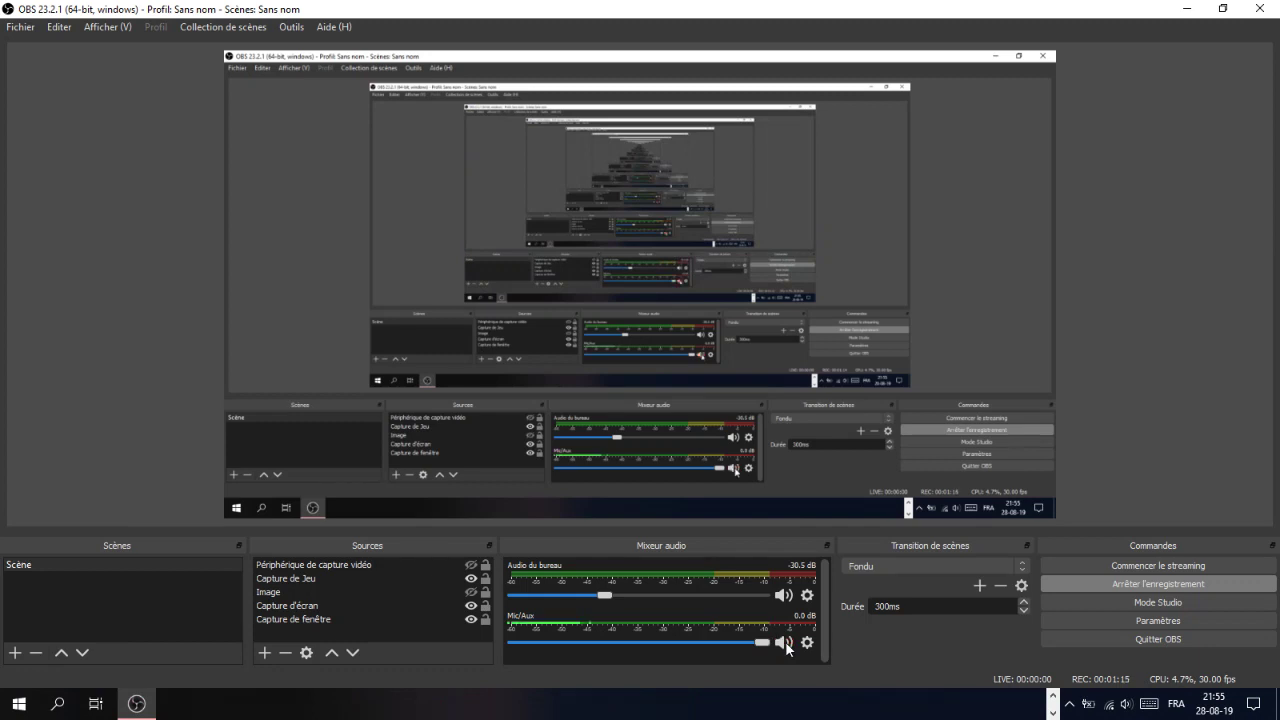
pyautogui.click(785, 643)
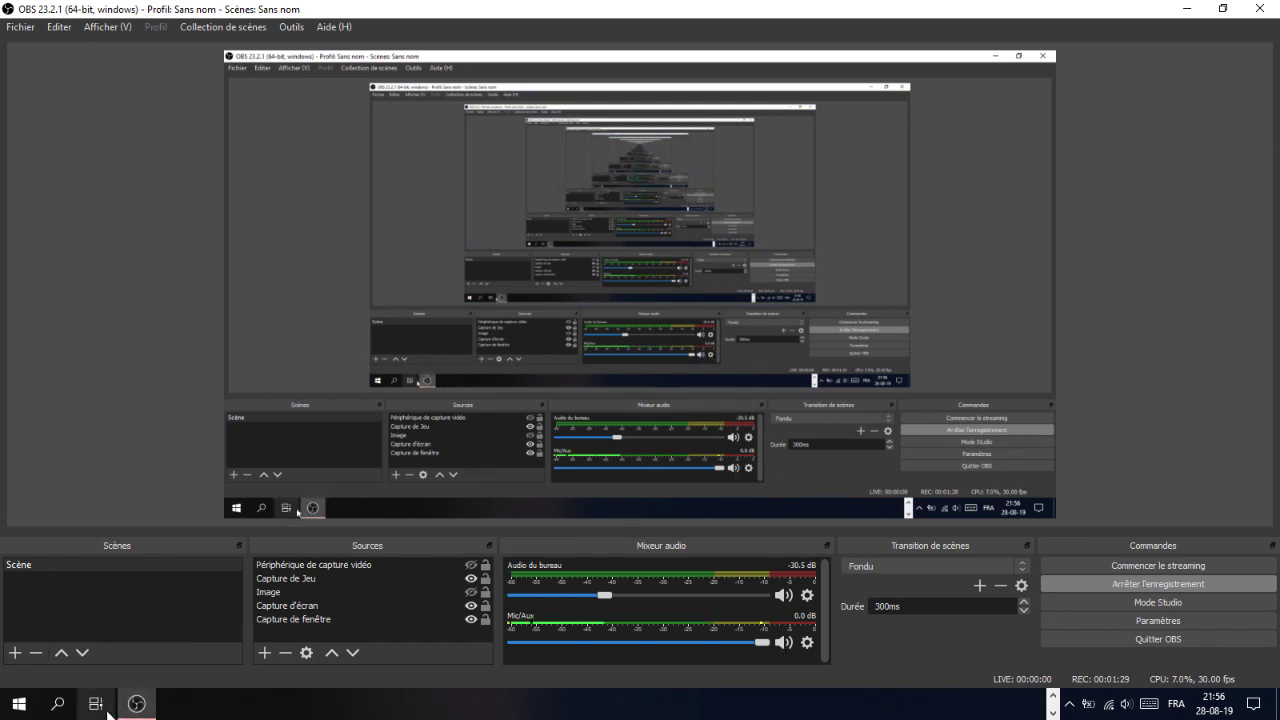
# - In Audacity, select the speech-free section from about 0.15 s to 5.64 s and play it to hear the background noise
pyautogui.moveTo(137, 706)
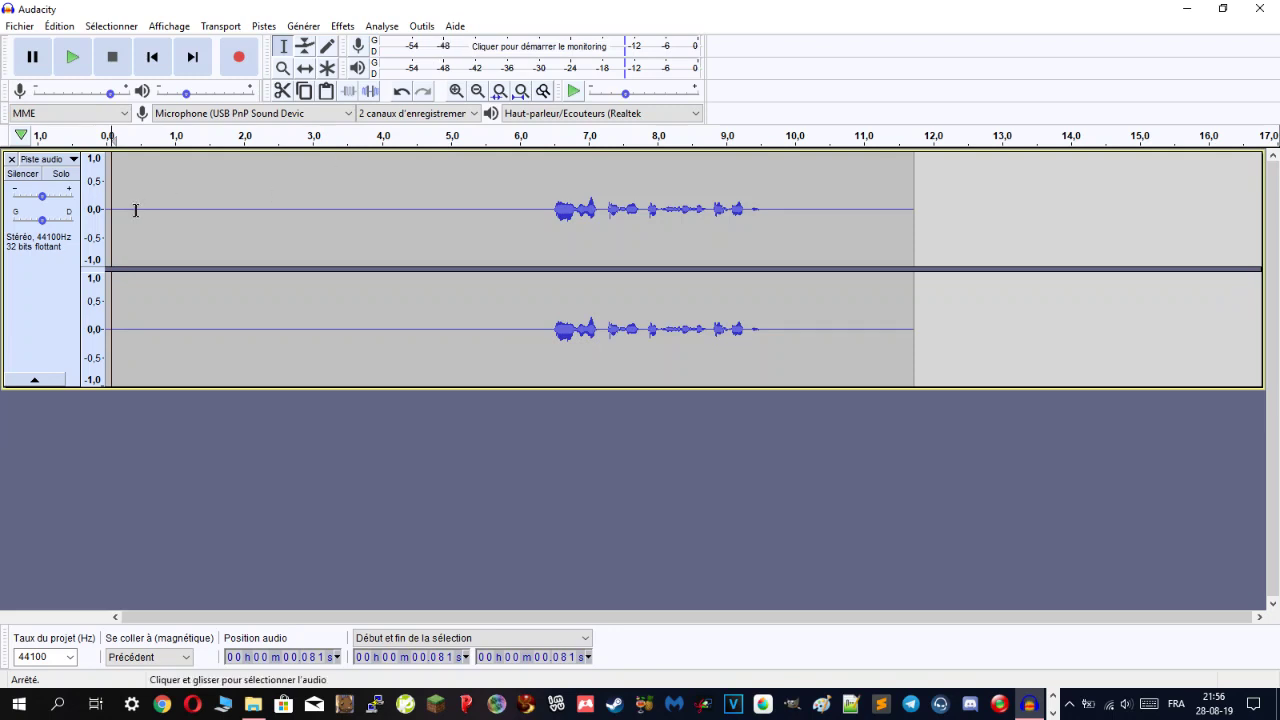
pyautogui.moveTo(117, 205); pyautogui.dragTo(493, 214)
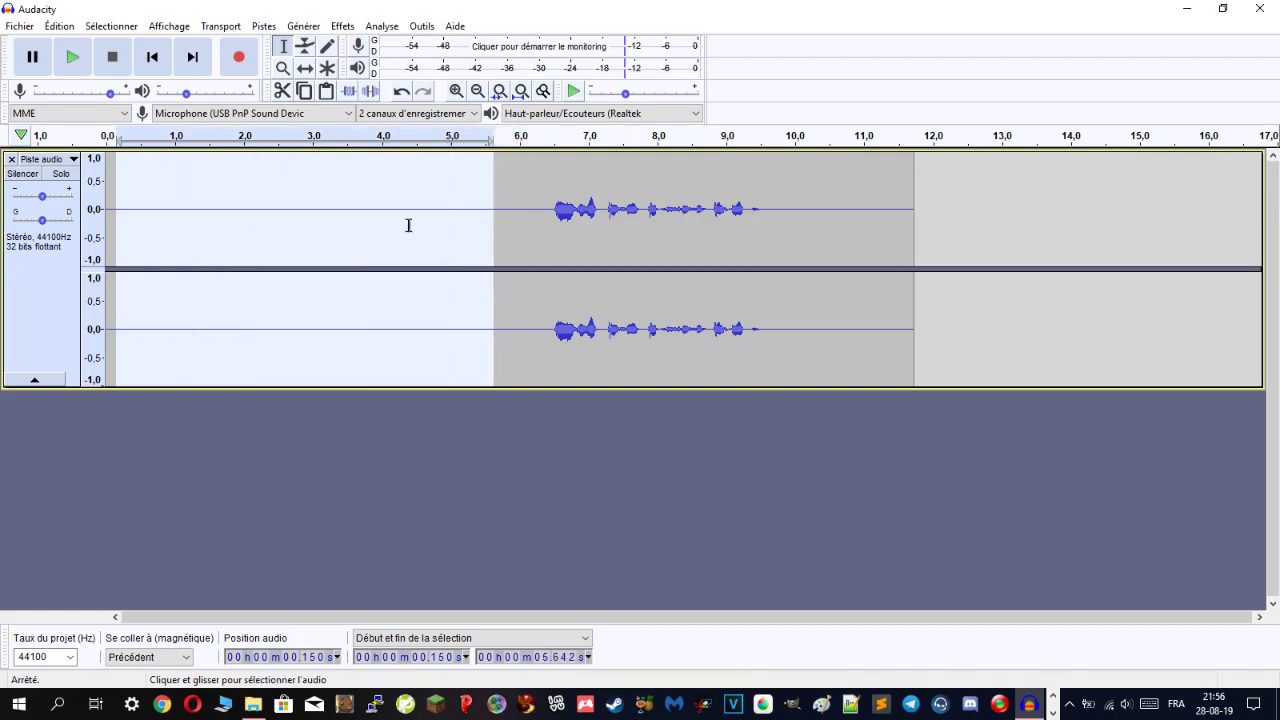
pyautogui.click(72, 58)
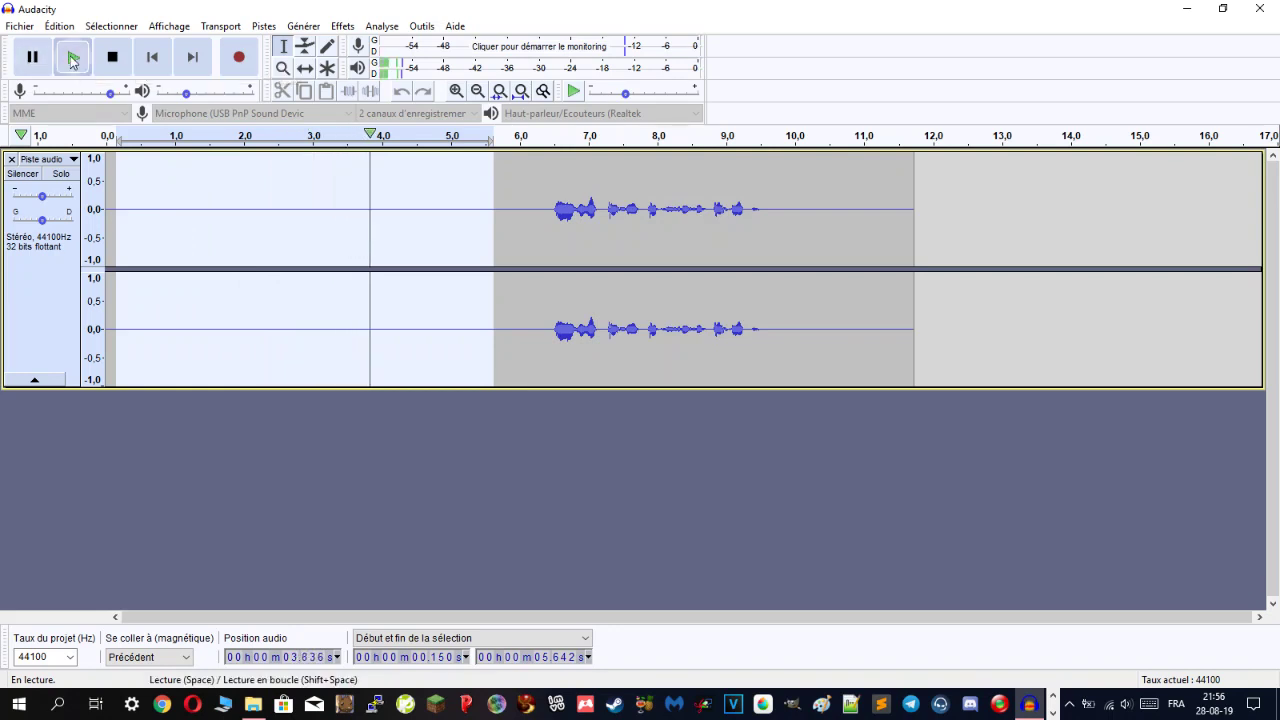
pyautogui.click(72, 58)
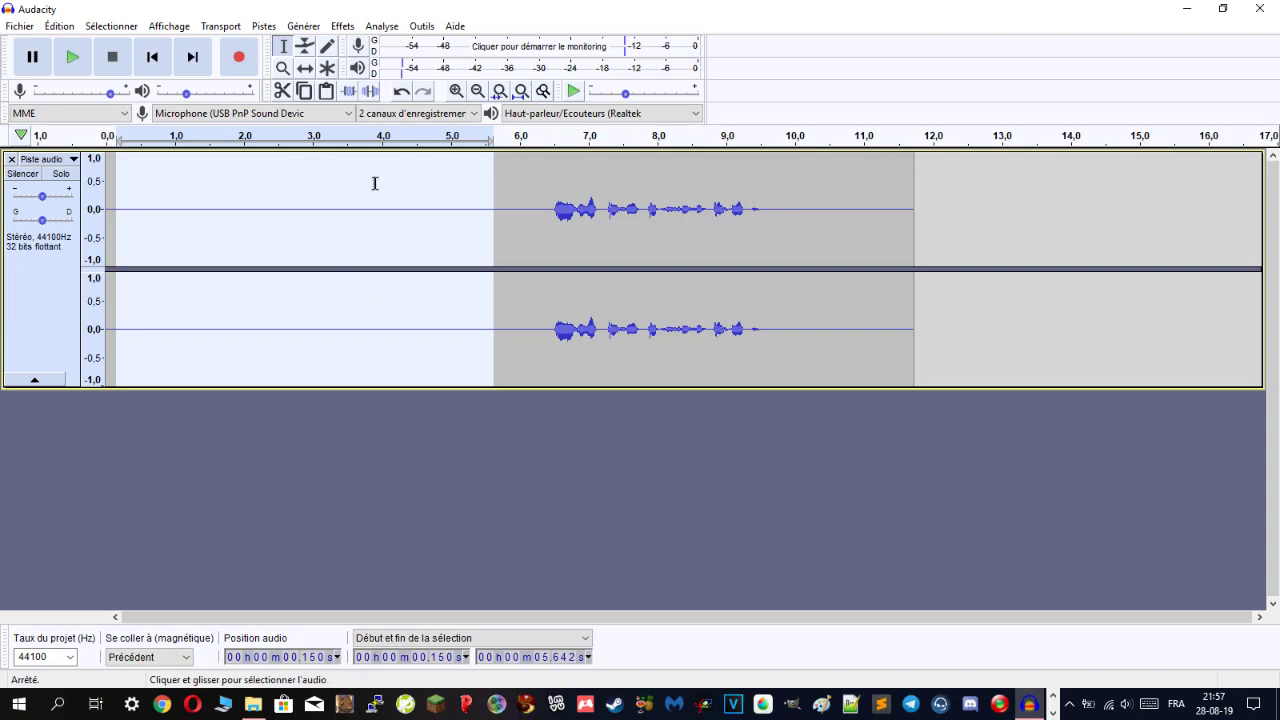
# - Capture a noise profile from the selected speech-free section with the Noise Reduction effect
pyautogui.click(345, 26)
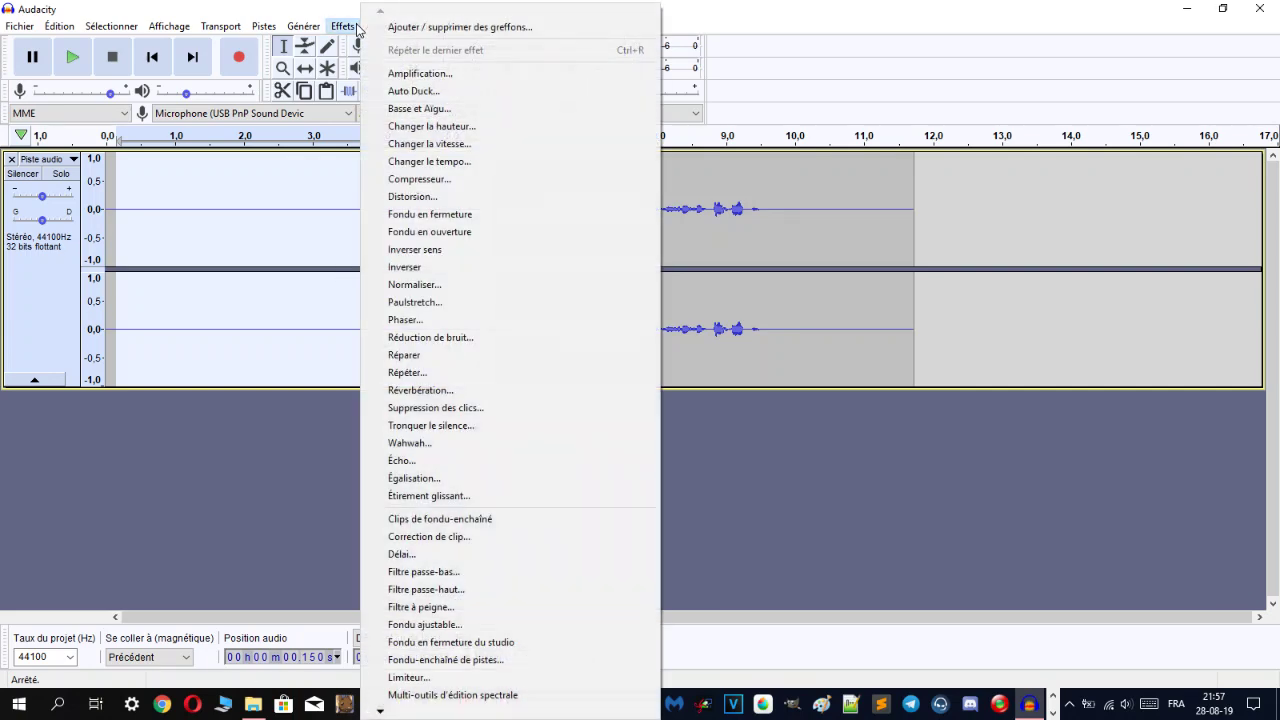
pyautogui.click(477, 338)
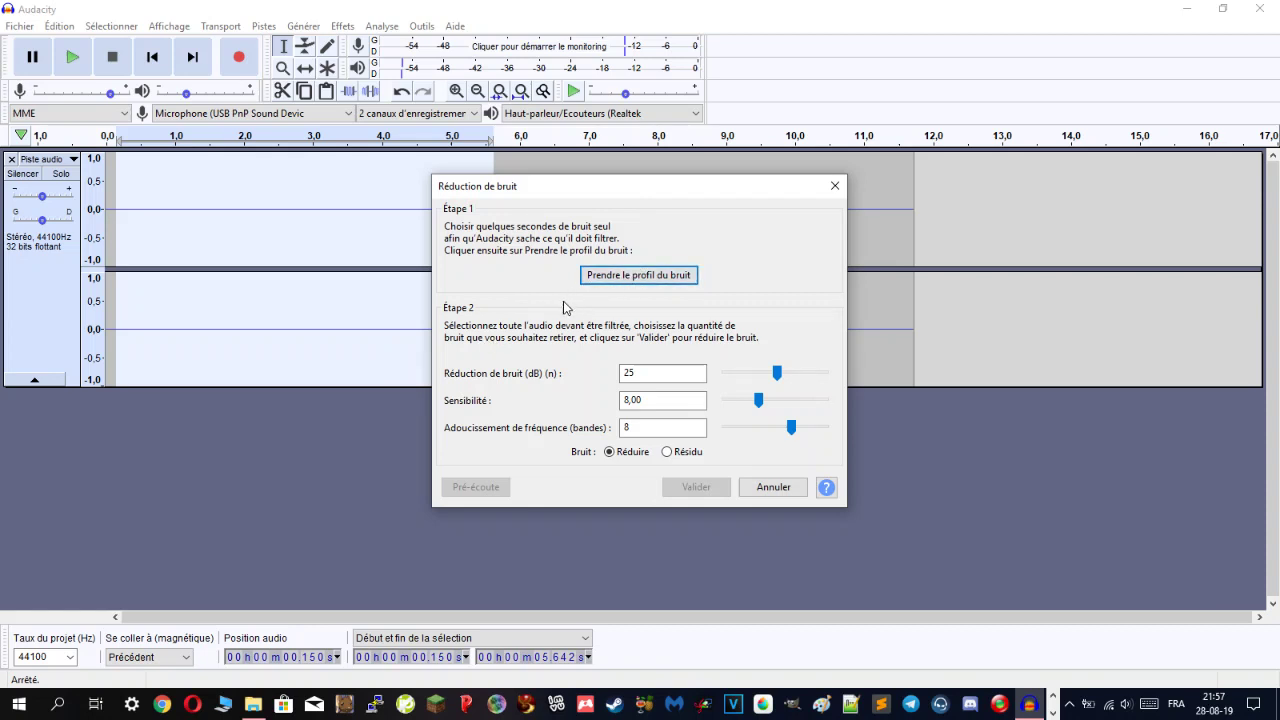
pyautogui.click(628, 276)
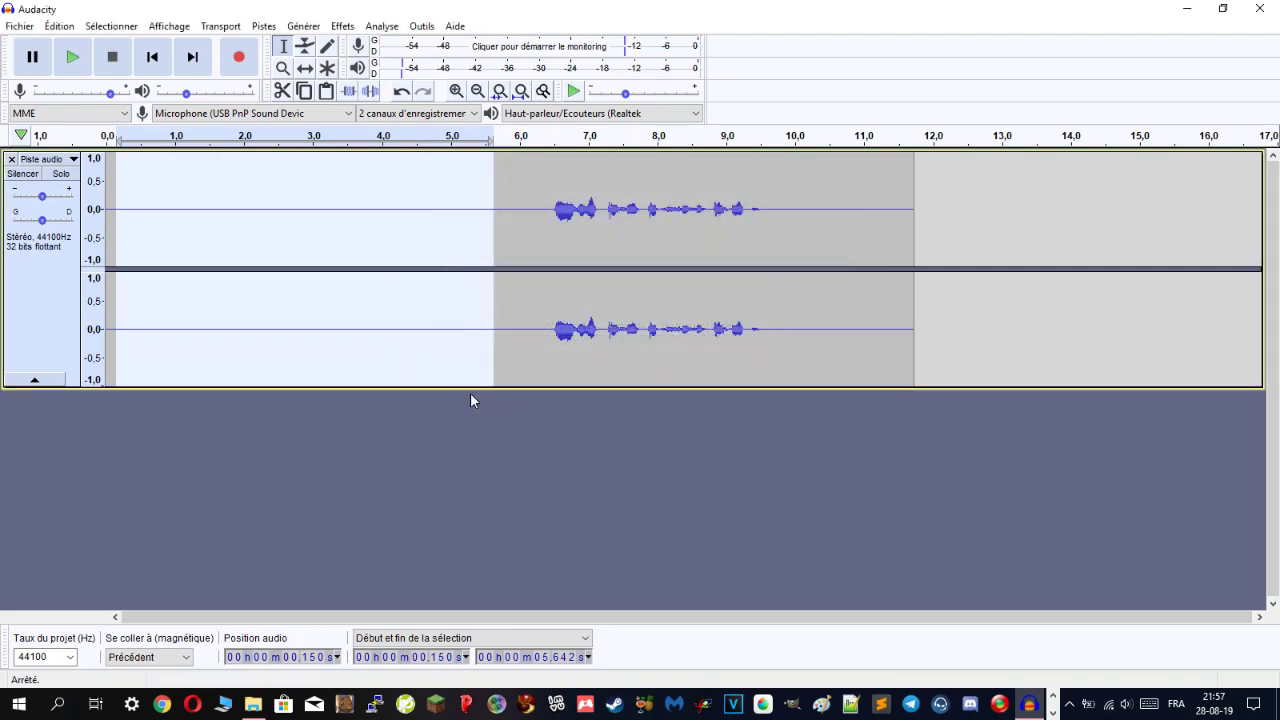
pyautogui.click(348, 228)
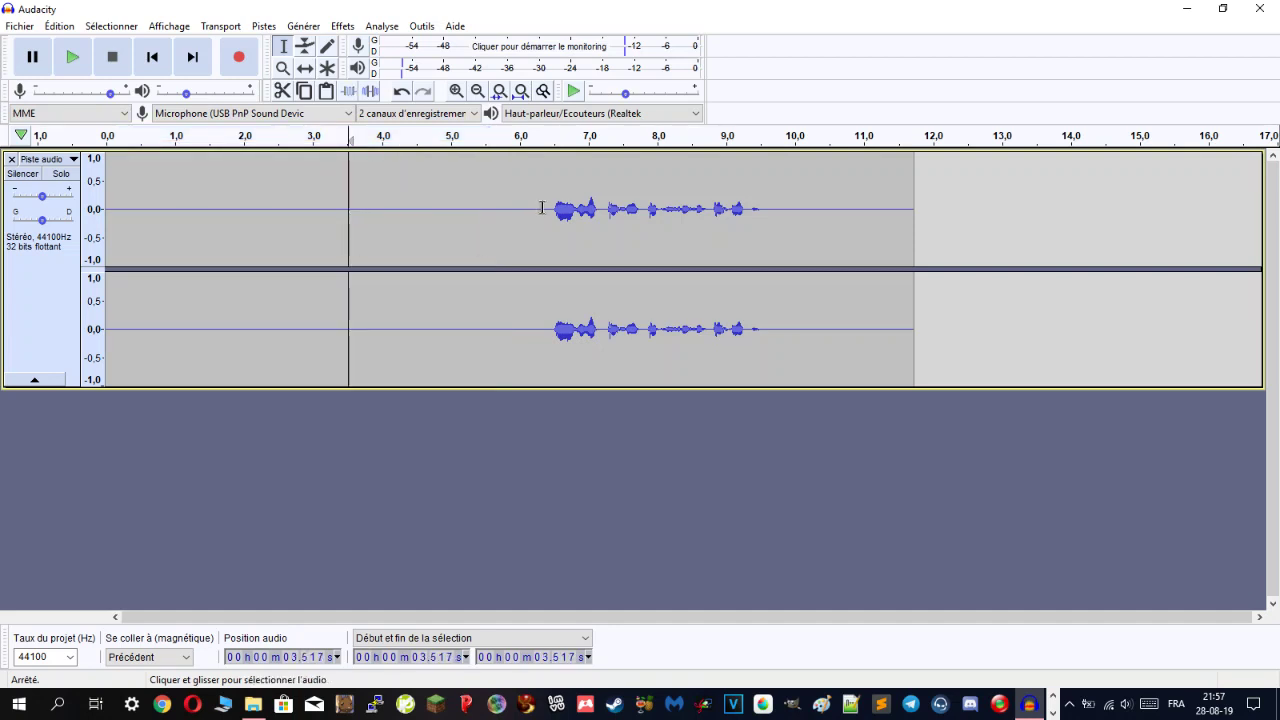
pyautogui.moveTo(551, 209); pyautogui.dragTo(105, 216)
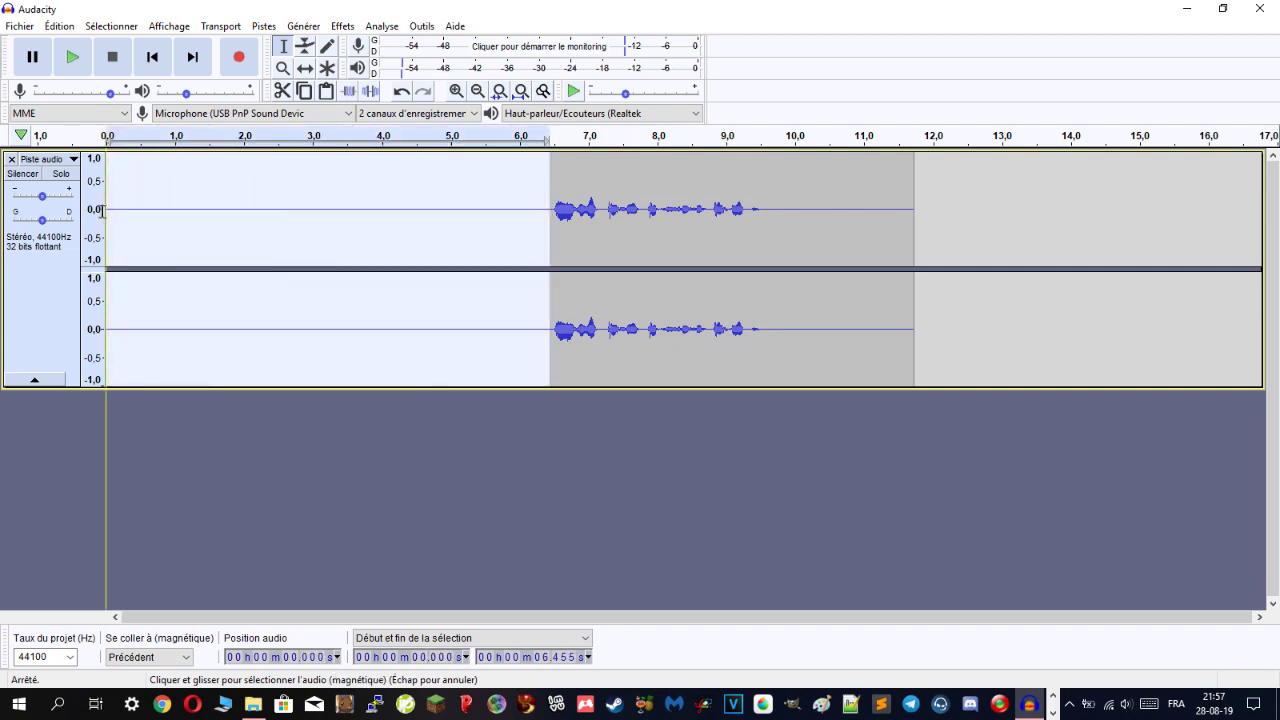
pyautogui.click(238, 219)
pyautogui.click(112, 196)
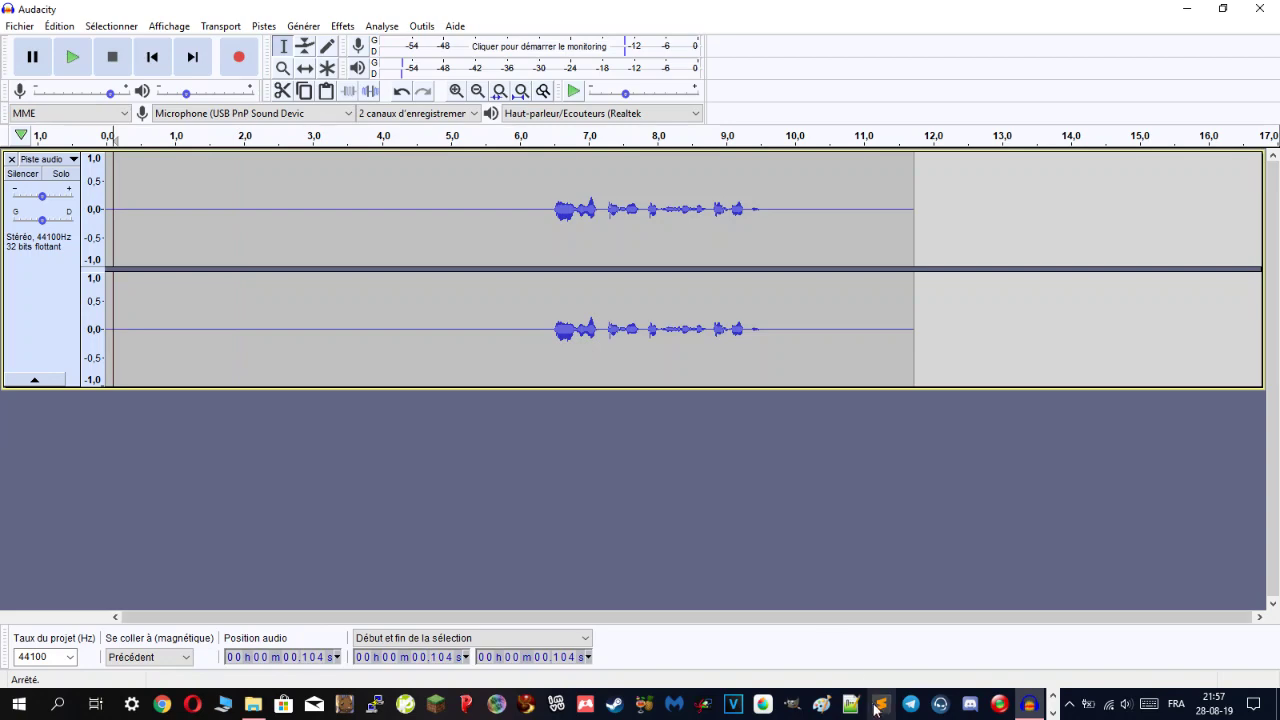
pyautogui.click(255, 705)
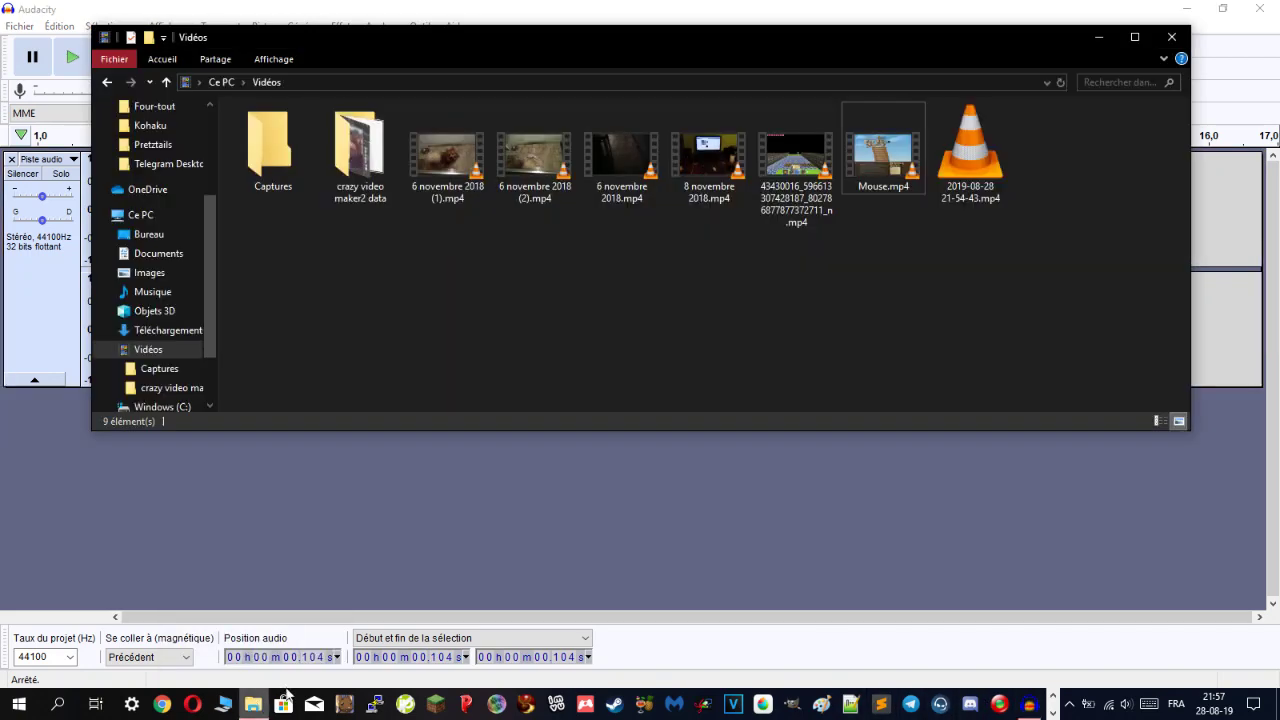
pyautogui.click(444, 587)
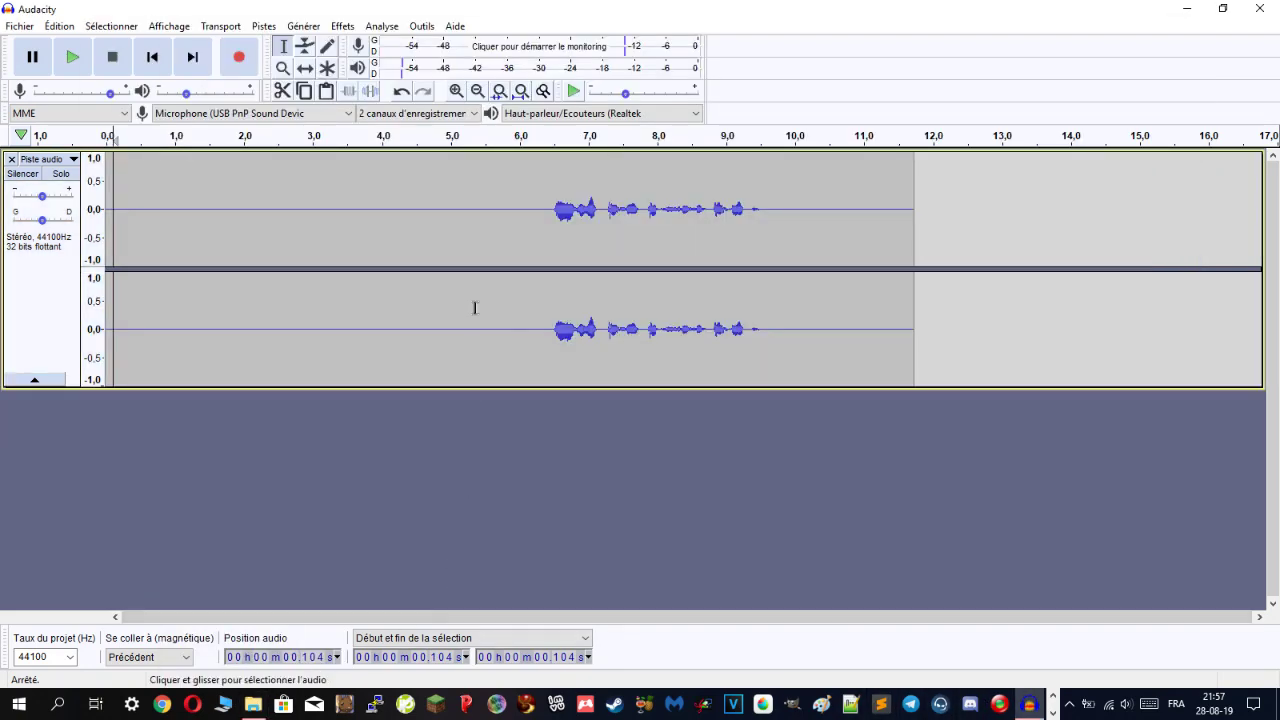
# - Select the entire track, play it briefly and pause, and place the cursor at about 0.13 s
pyautogui.hotkey('ctrl', 'a')
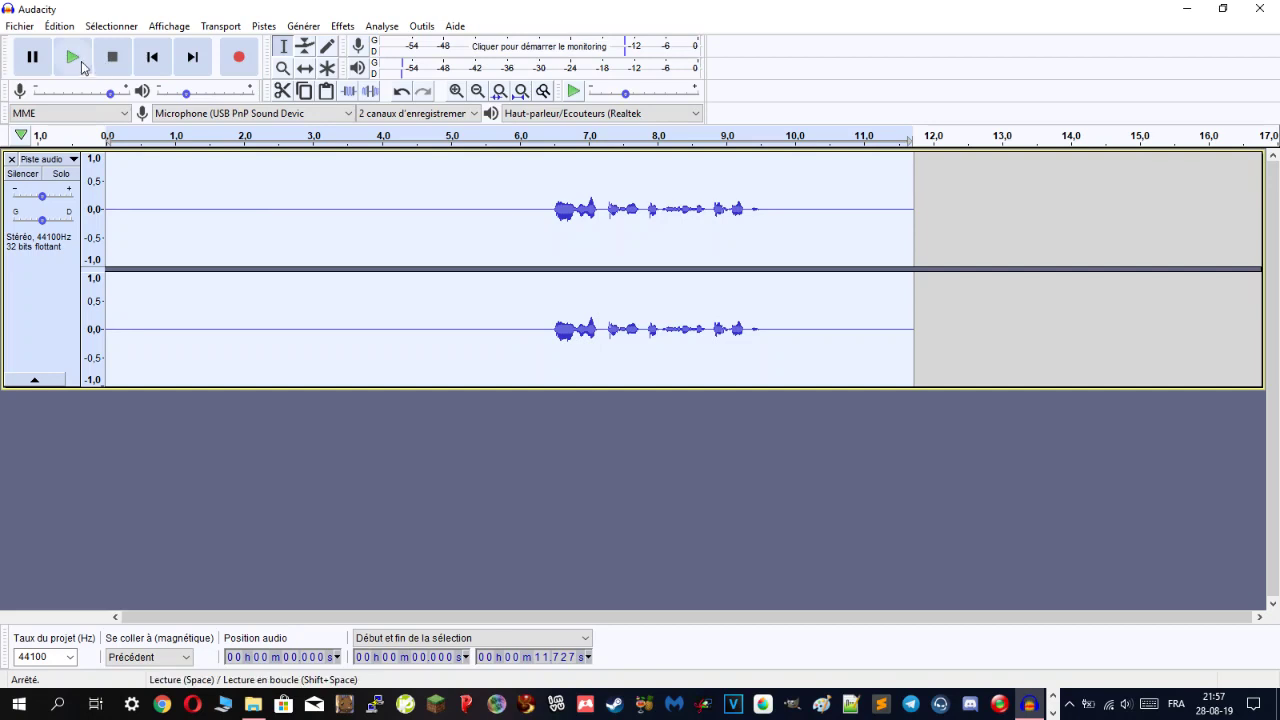
pyautogui.click(73, 58)
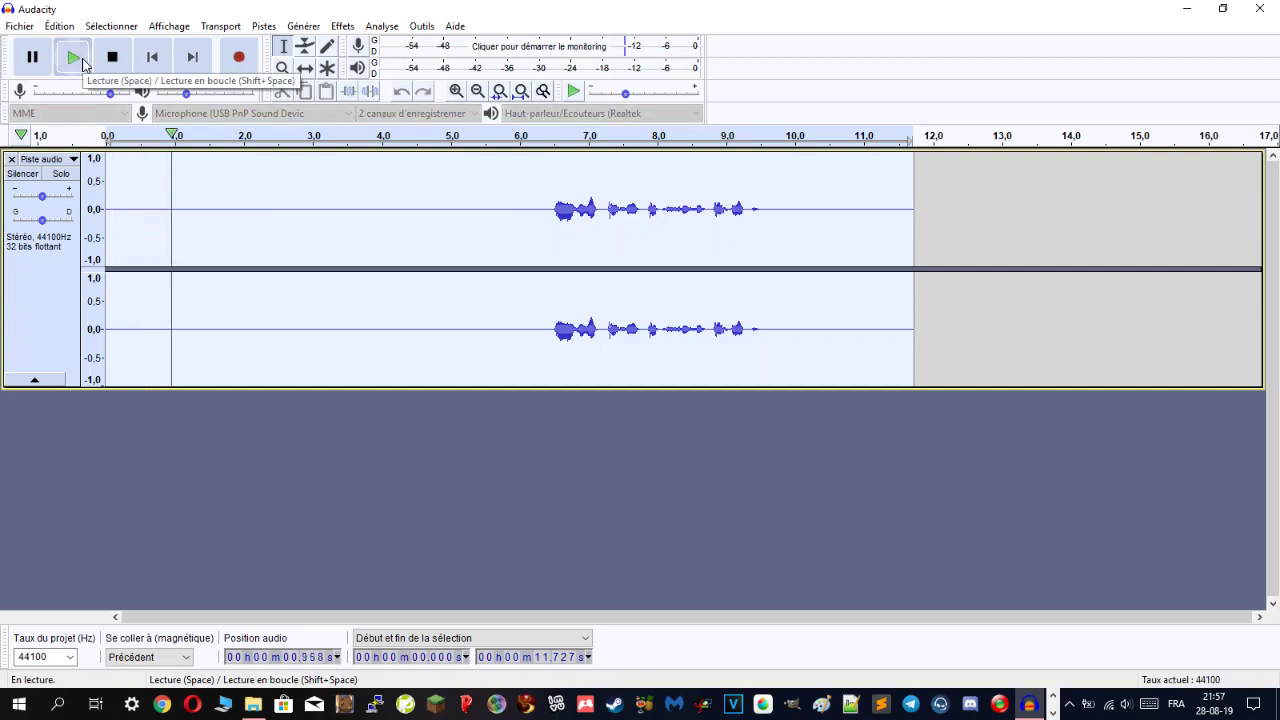
pyautogui.click(32, 57)
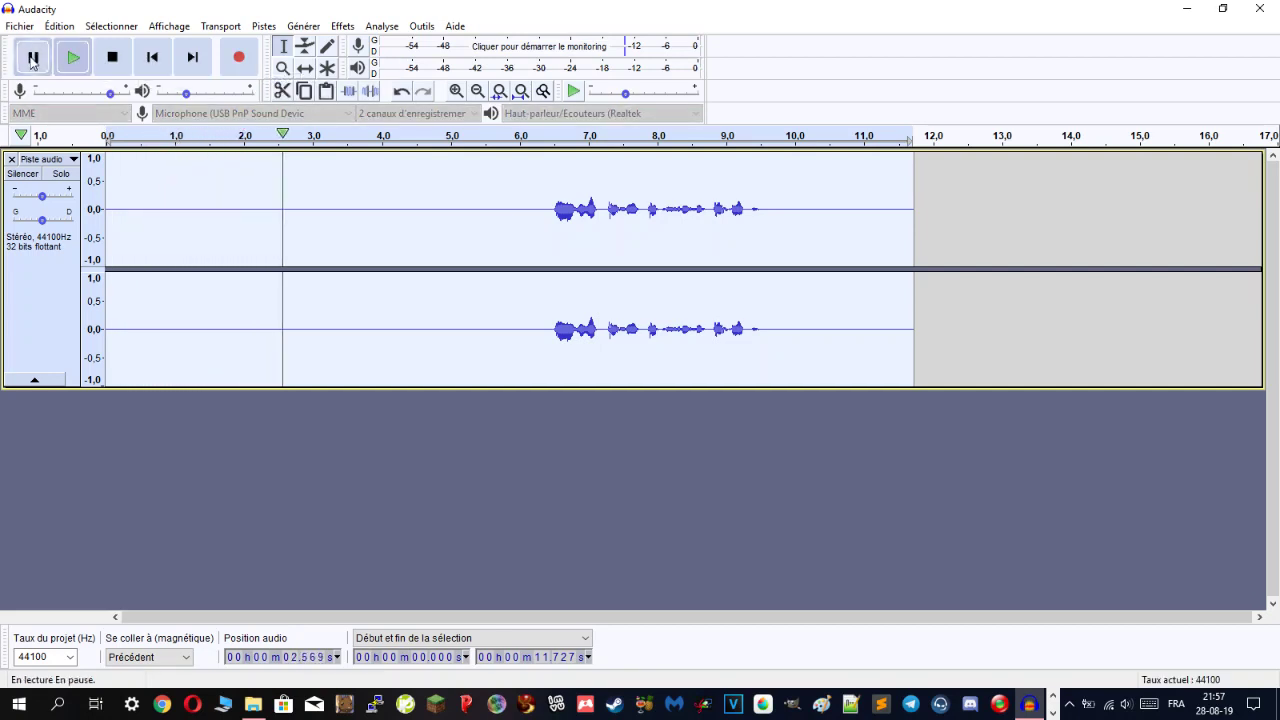
pyautogui.click(116, 198)
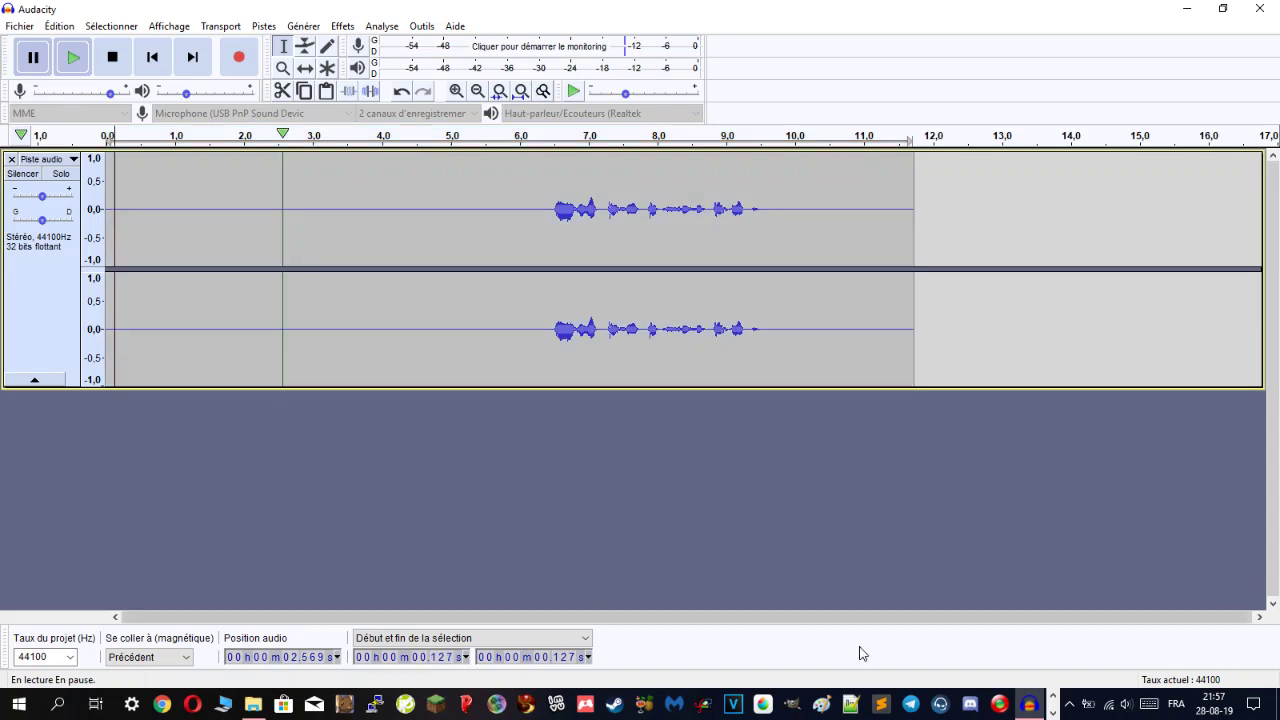
# - Switch to OBS and mute the Mic/Aux source again before the next playback
pyautogui.click(1031, 705)
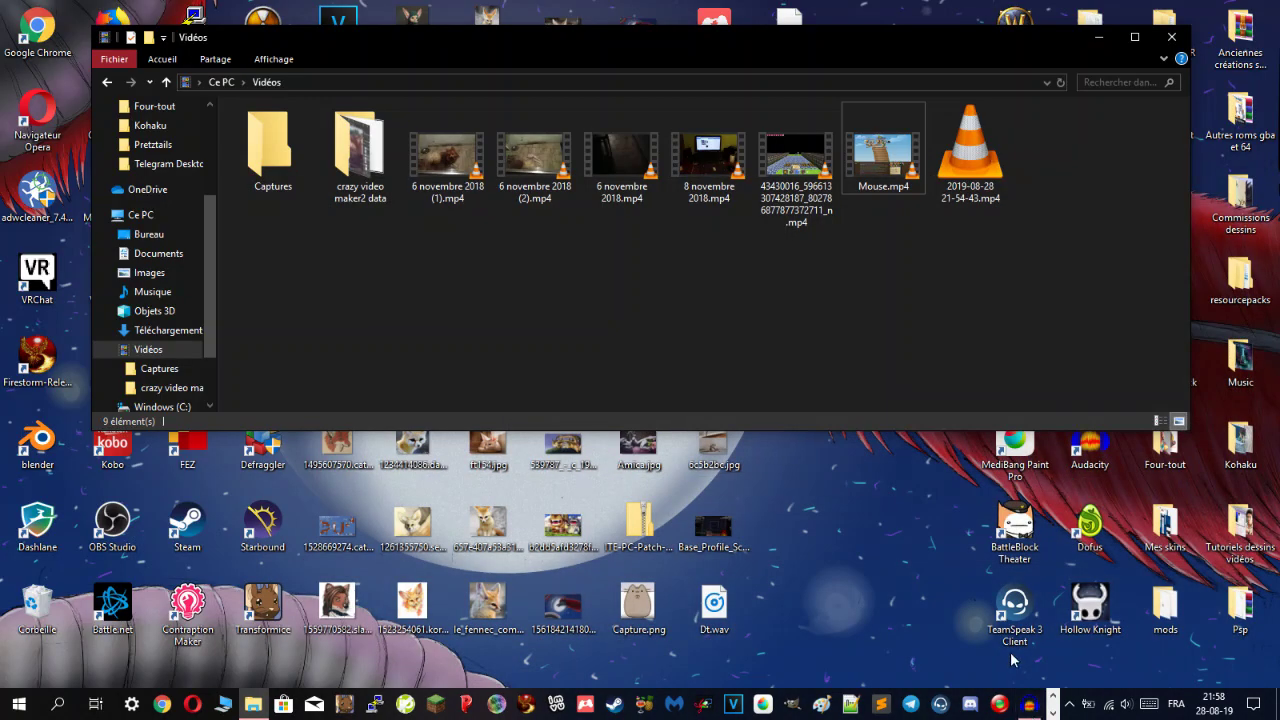
pyautogui.click(1029, 708)
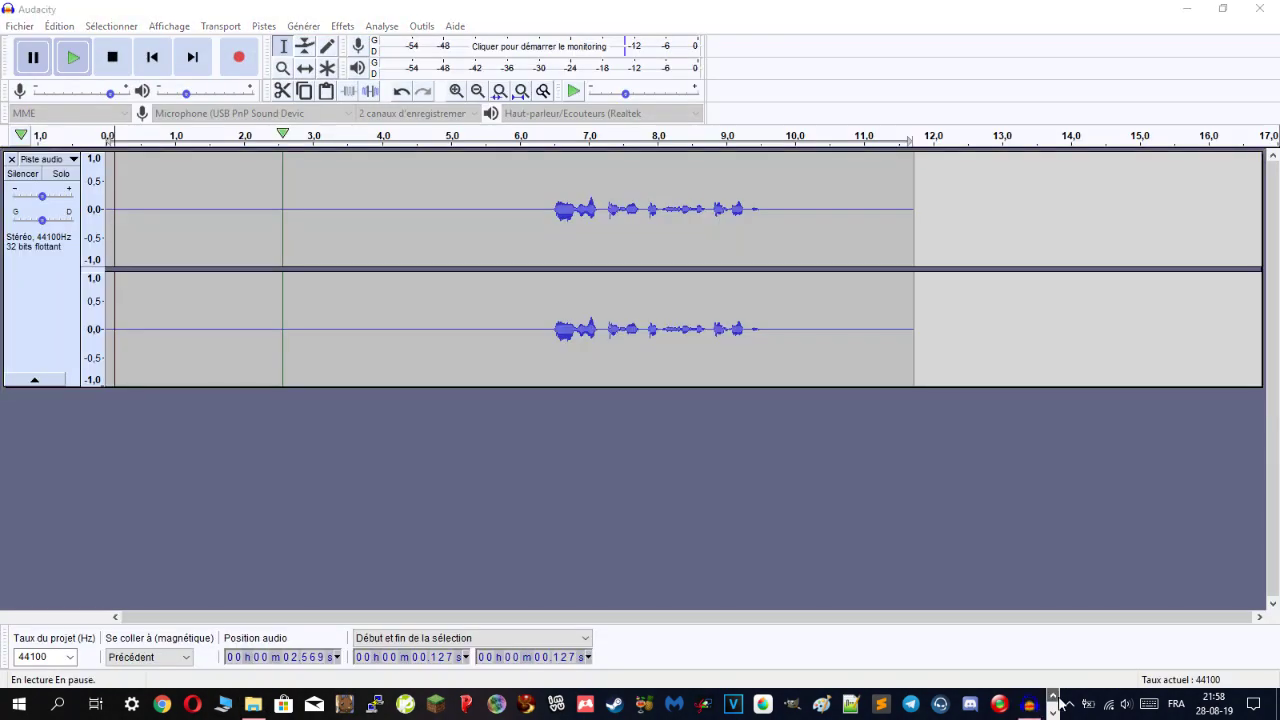
pyautogui.click(136, 704)
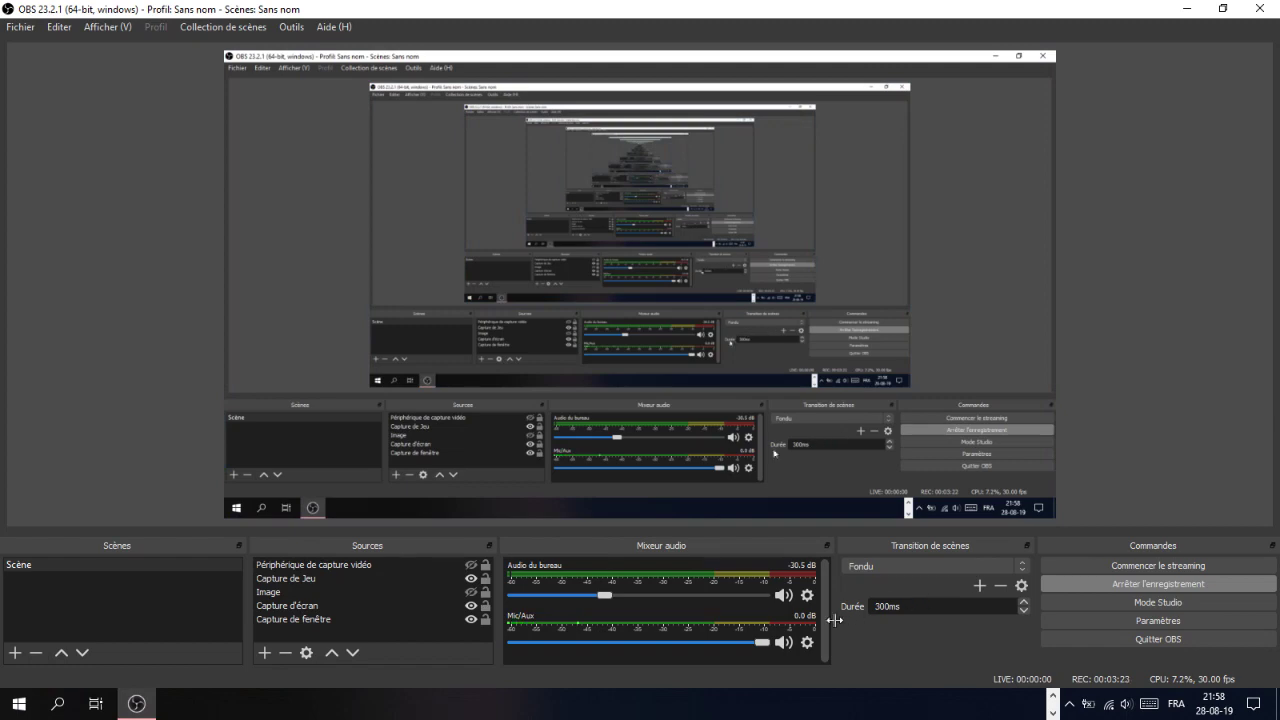
pyautogui.click(783, 642)
# - Return to Audacity and play the track from about 0.13 s to its end
pyautogui.click(137, 704)
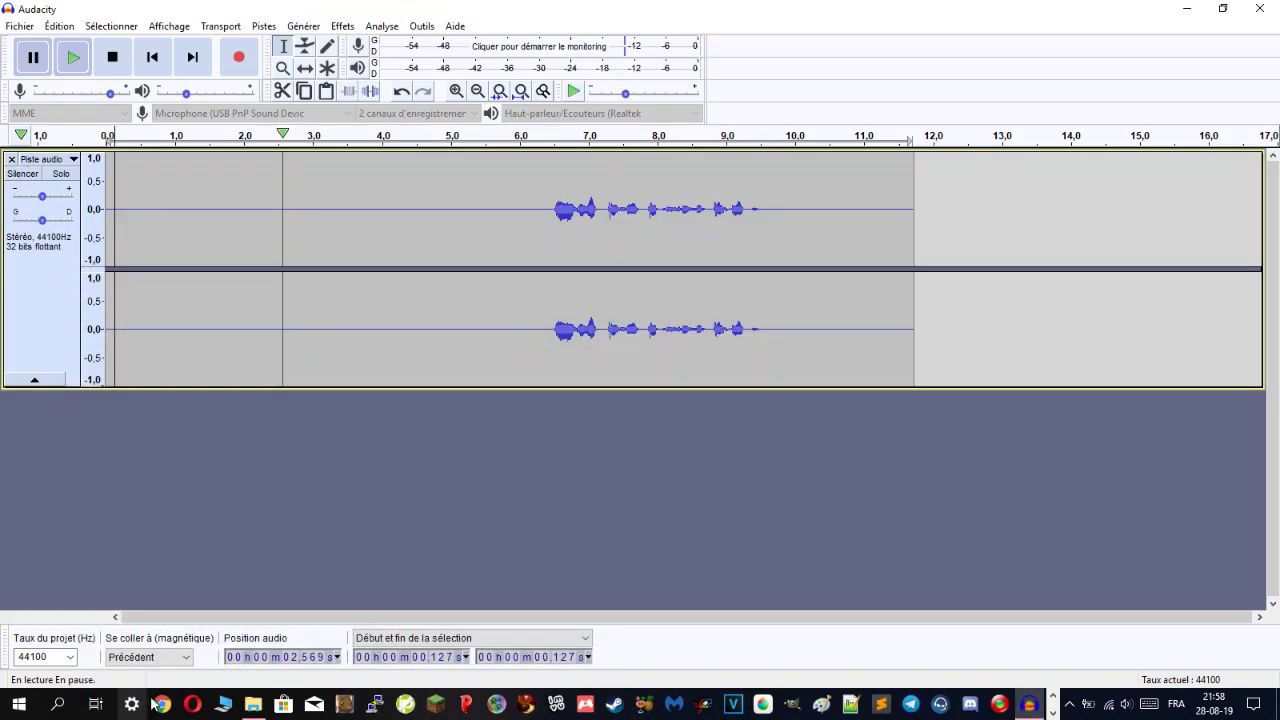
pyautogui.click(73, 57)
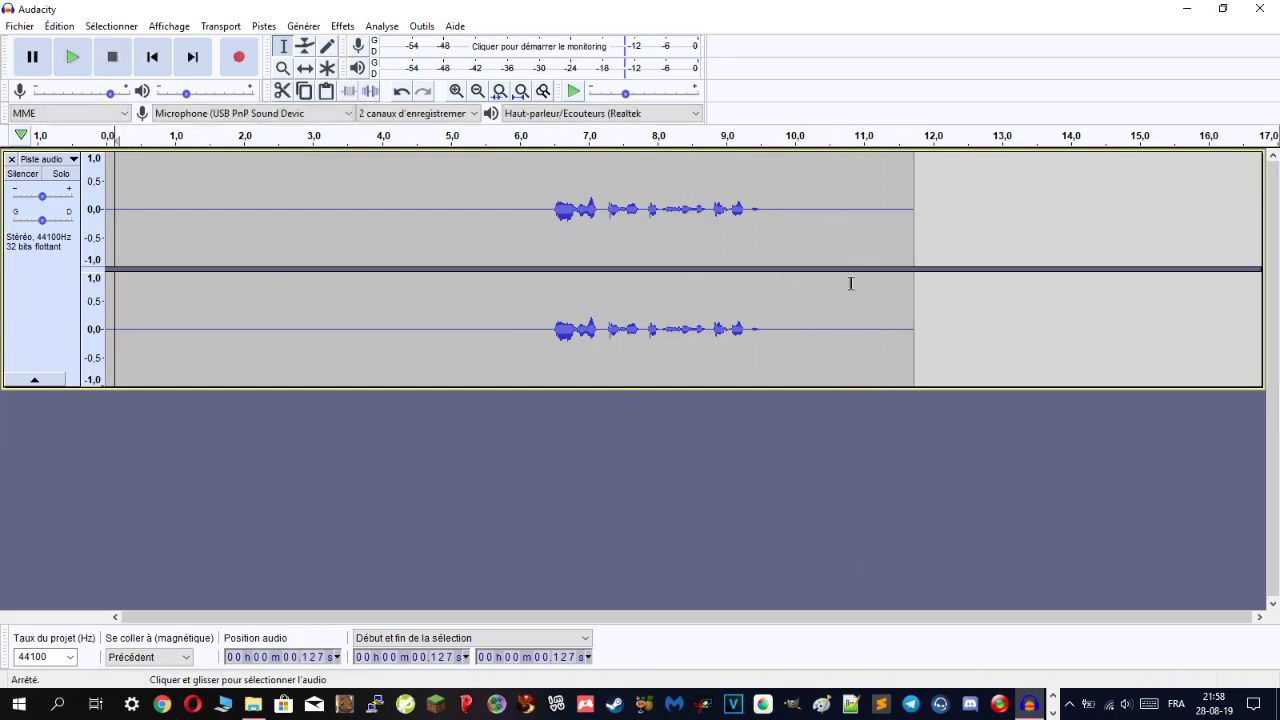
# - Minimize Audacity, switch to OBS and unmute the Mic/Aux source
pyautogui.click(1030, 705)
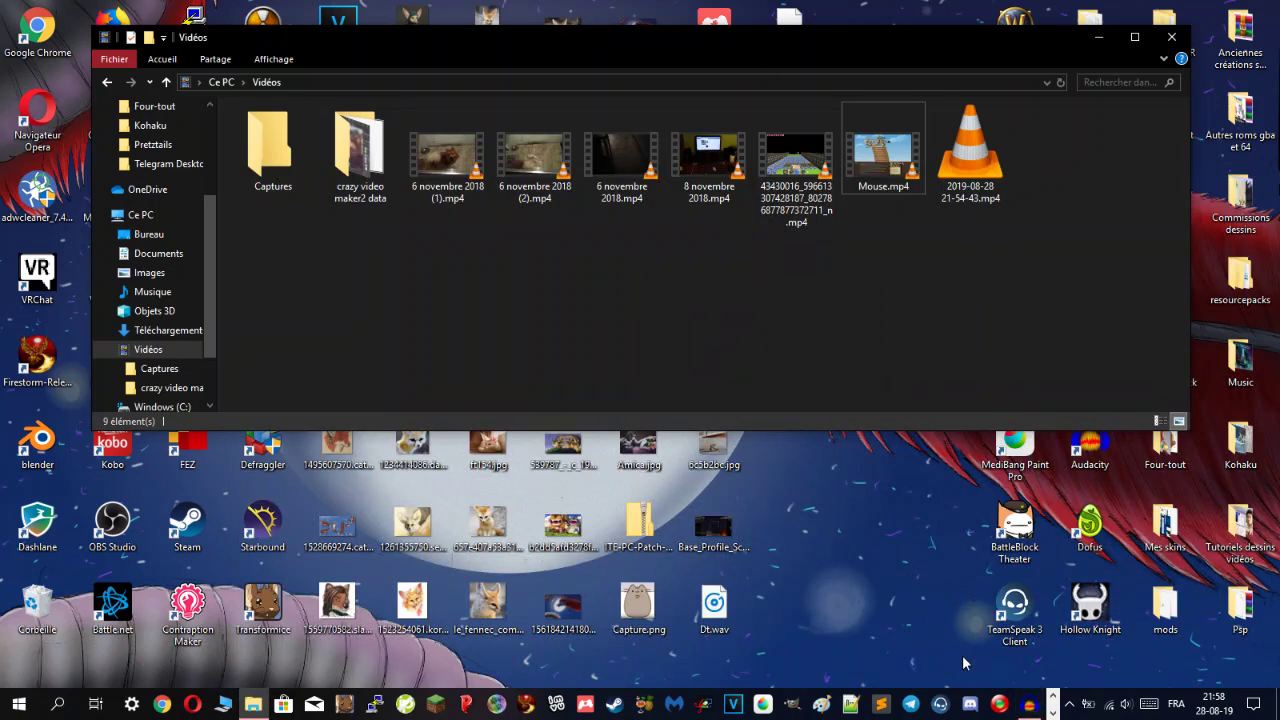
pyautogui.click(1053, 702)
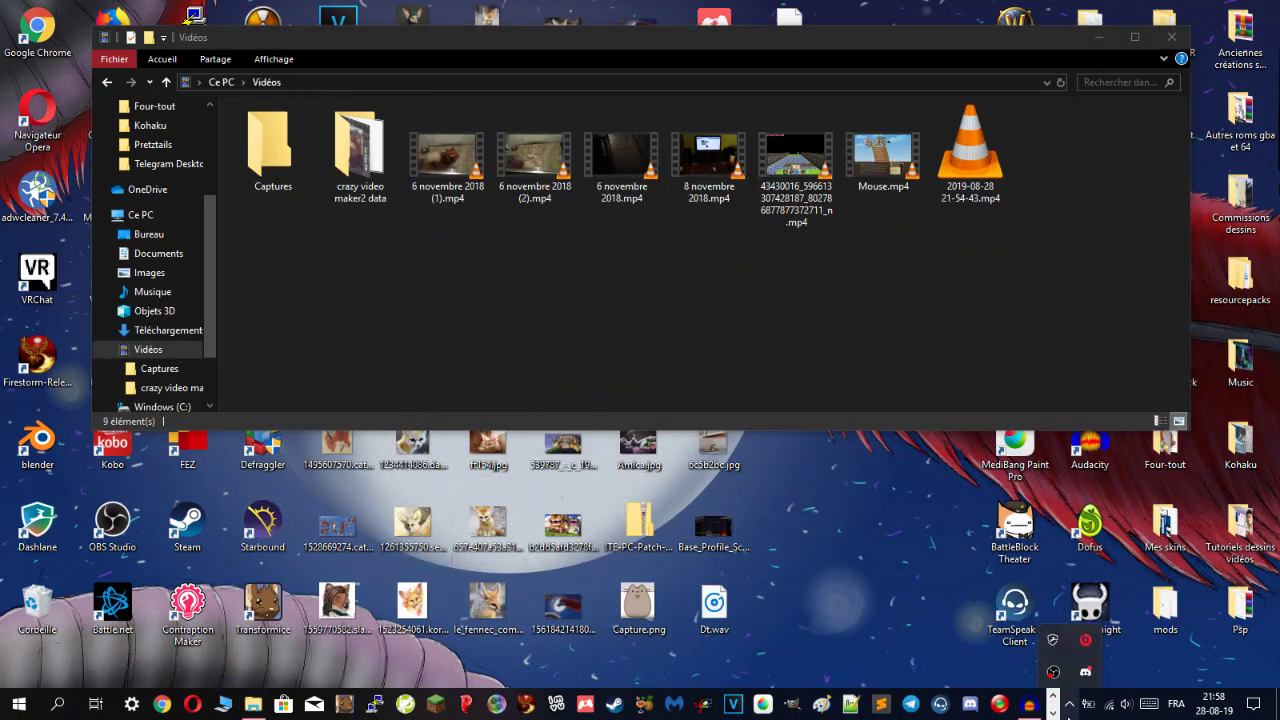
pyautogui.click(136, 703)
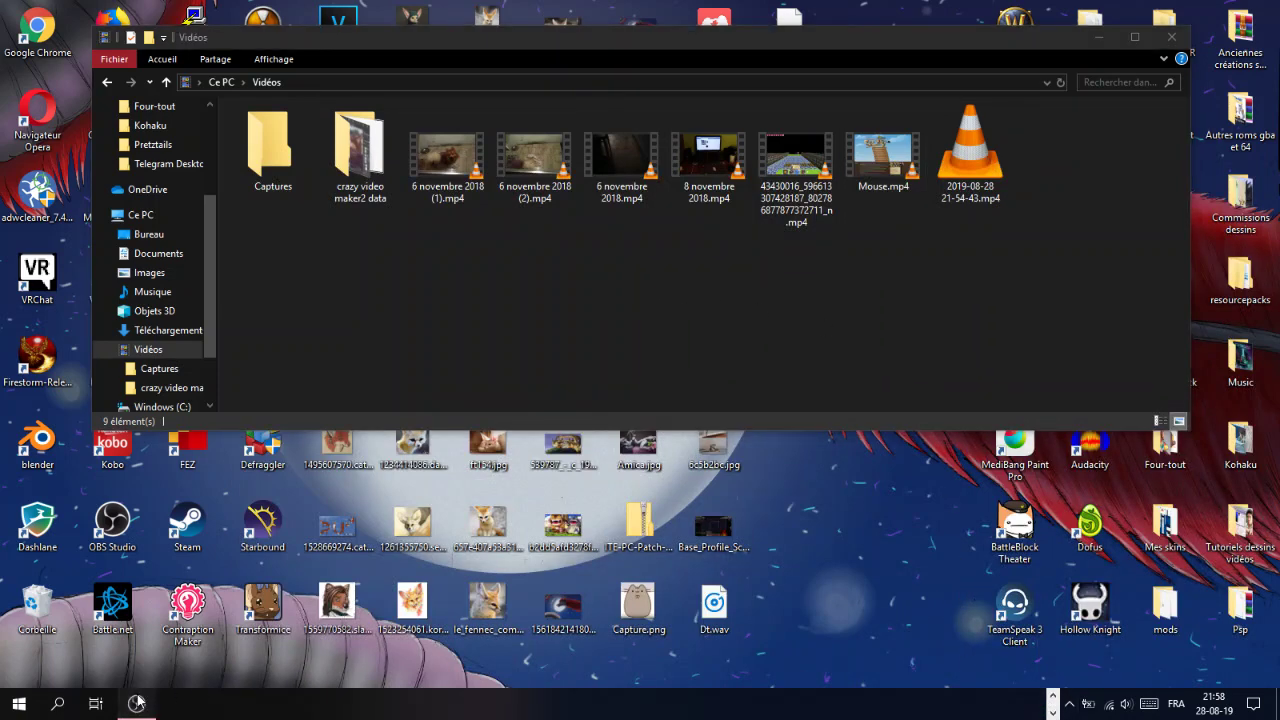
pyautogui.click(783, 642)
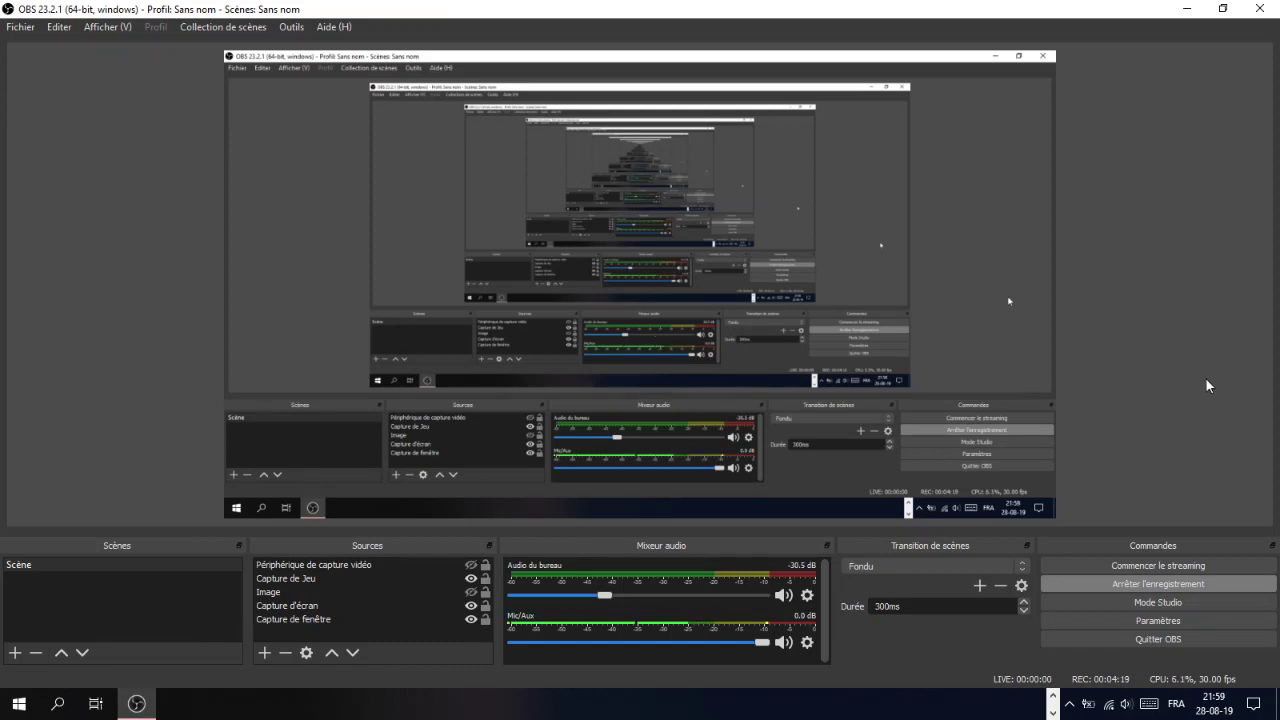
pyautogui.click(1187, 8)
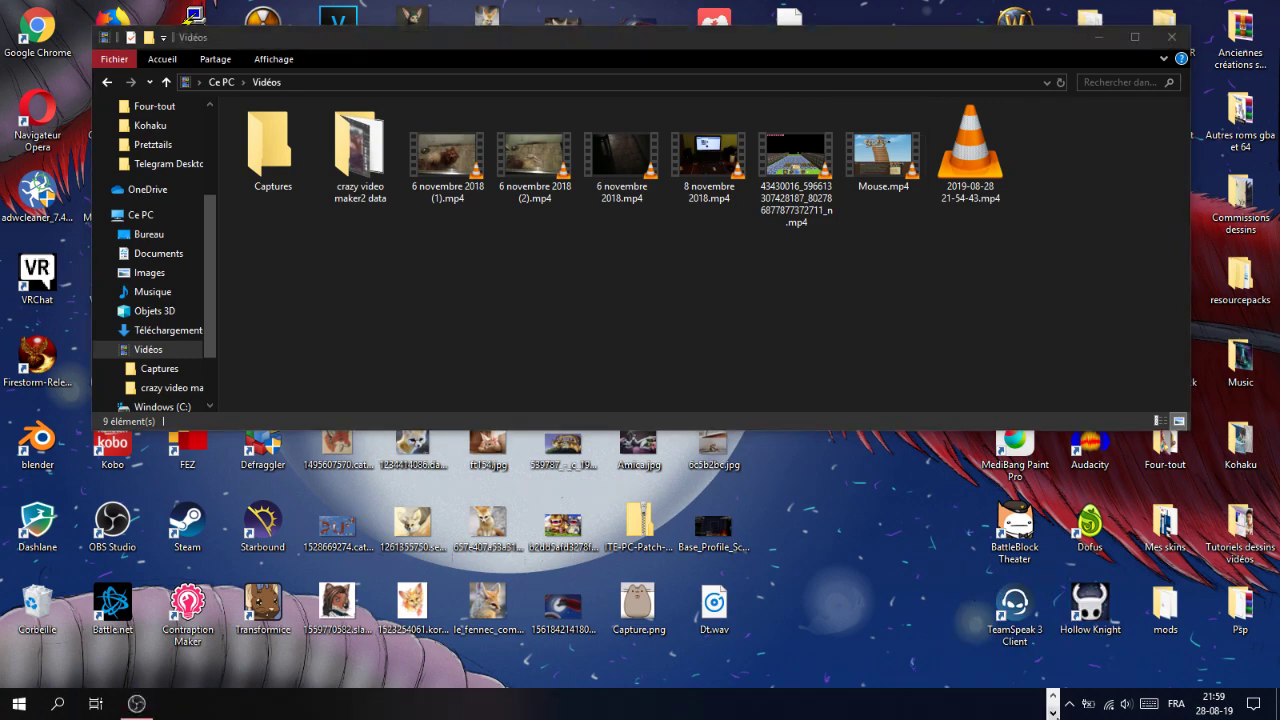
pyautogui.click(137, 704)
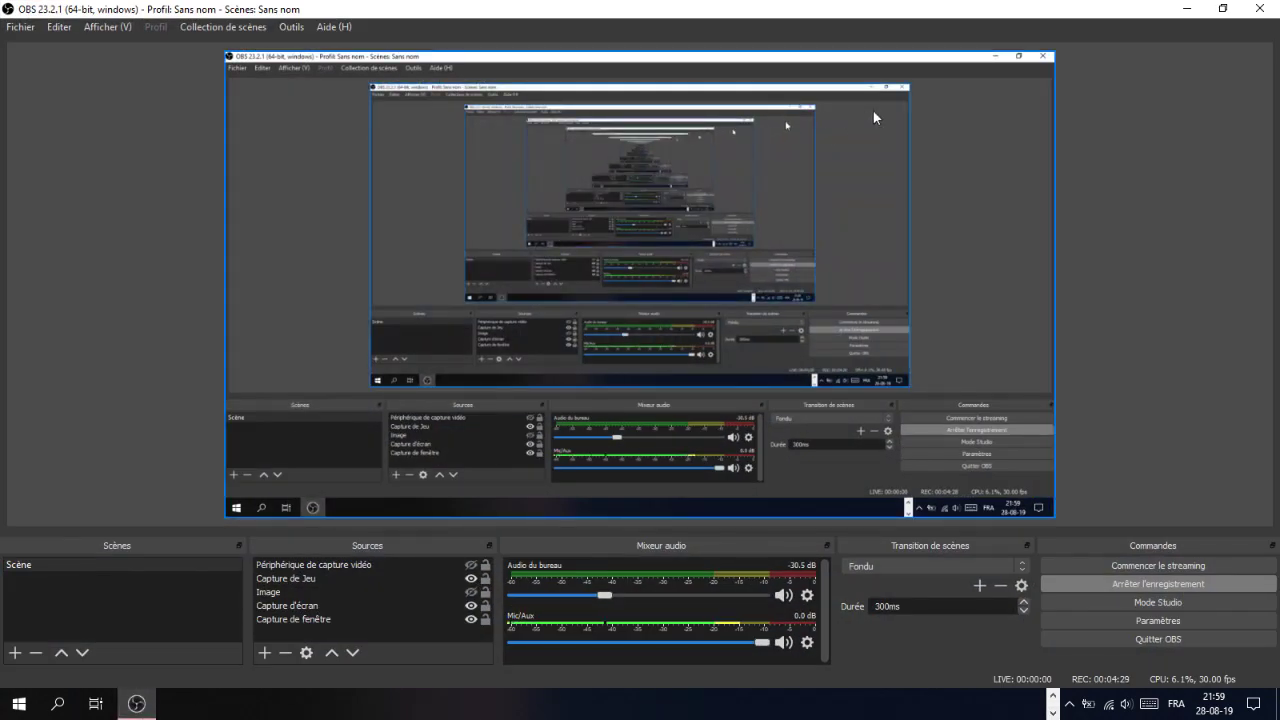